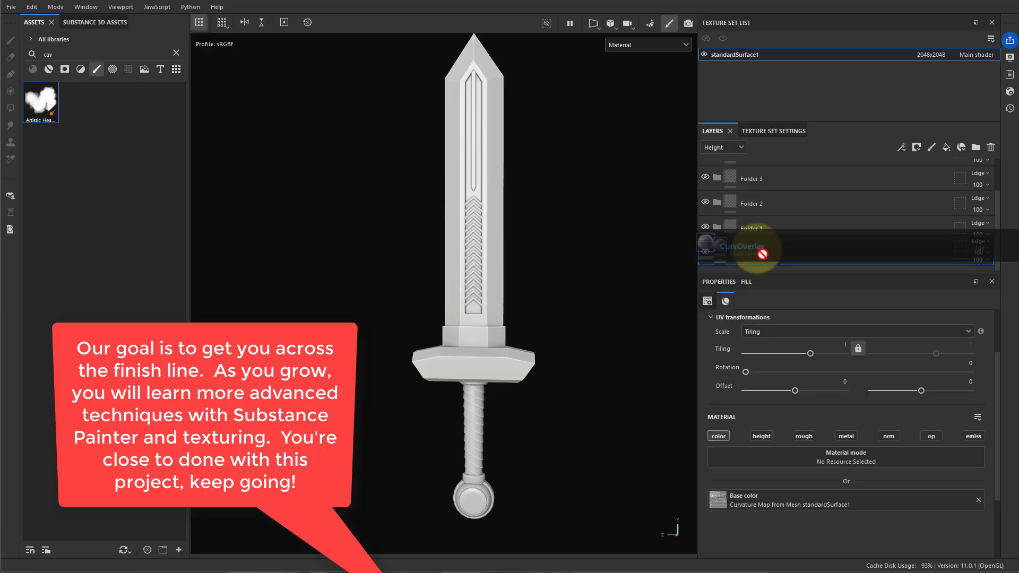
# Move the CurvOverlay layer to the top of the layer stack and rename Folder 5 as Blade
pyautogui.moveTo(740, 251); pyautogui.dragTo(743, 158)
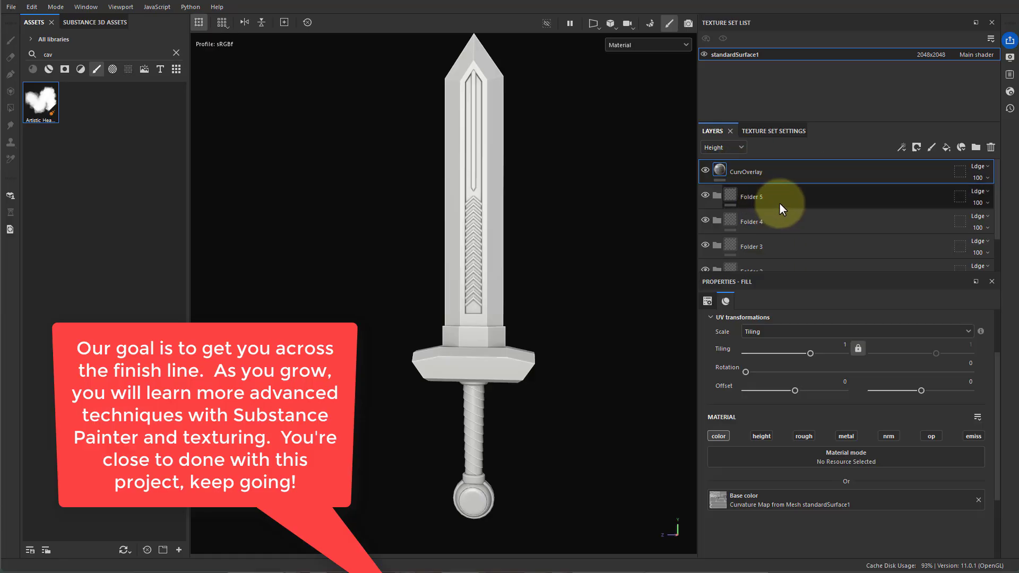
pyautogui.click(756, 193)
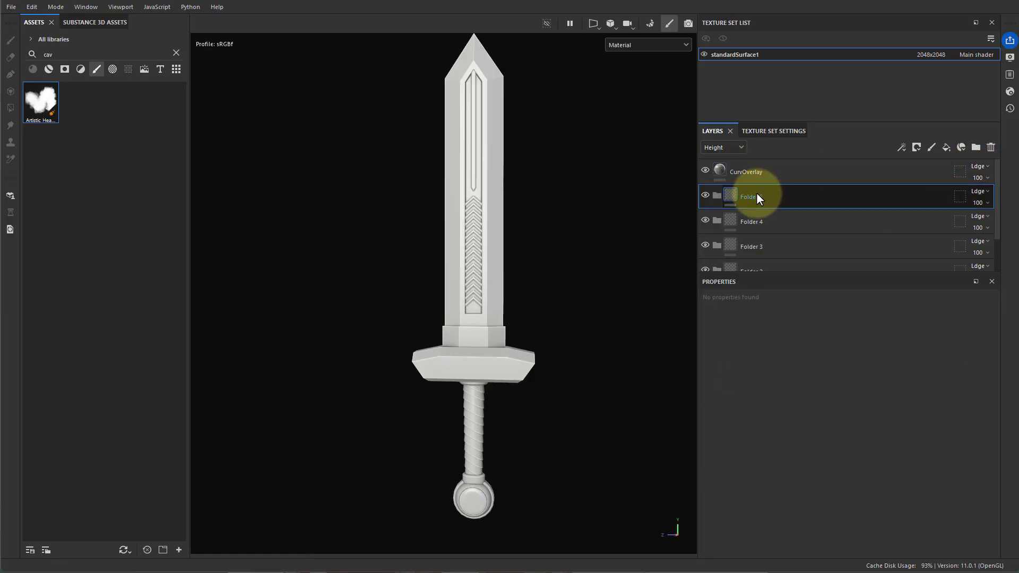
pyautogui.doubleClick(753, 194)
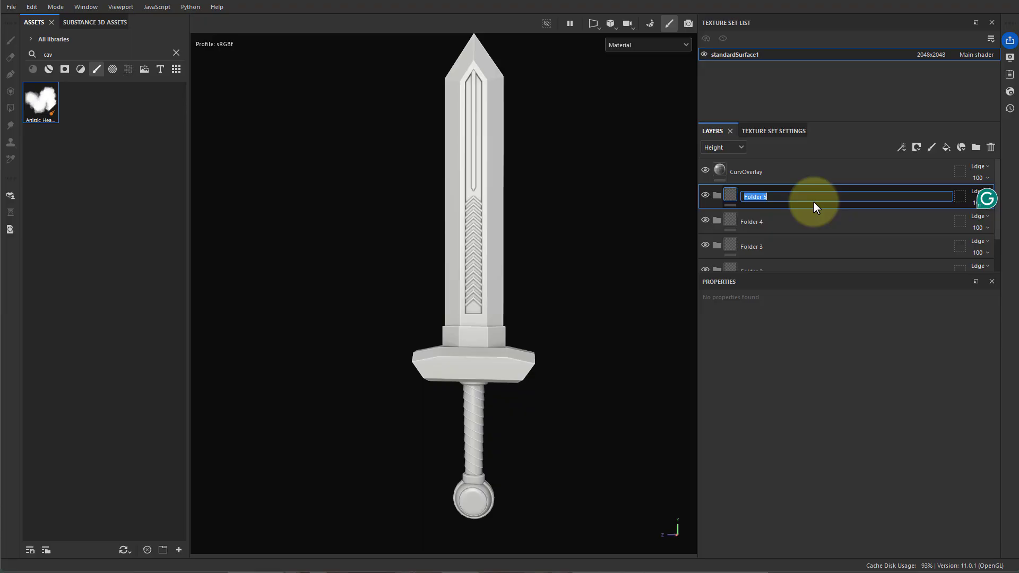
pyautogui.write('Blade')
pyautogui.press('Return')
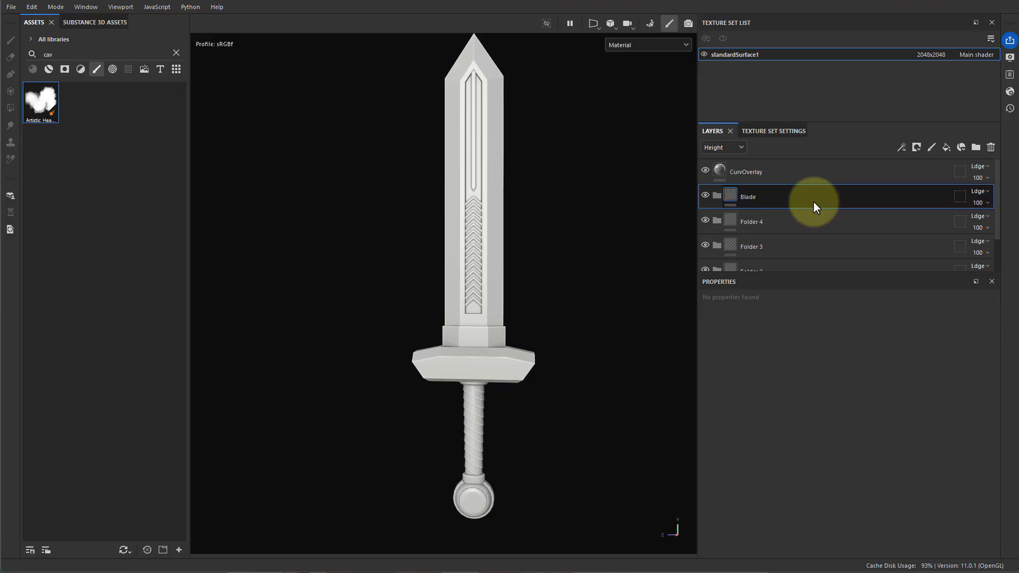
# Rename Folder 4 as Collars and Folder 3 as Guard
pyautogui.click(758, 219)
pyautogui.doubleClick(759, 220)
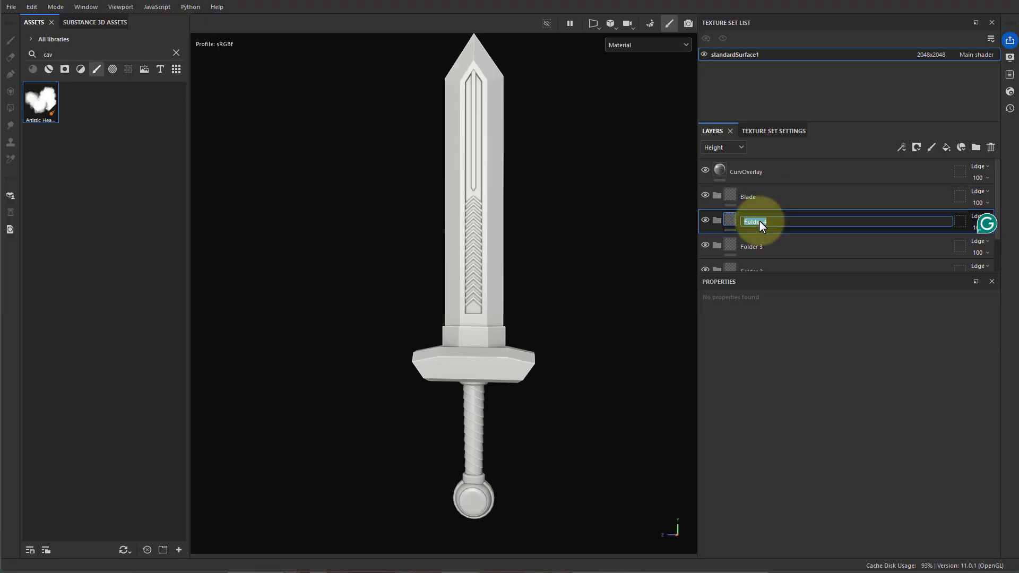
pyautogui.write('Collars')
pyautogui.press('Return')
pyautogui.doubleClick(755, 248)
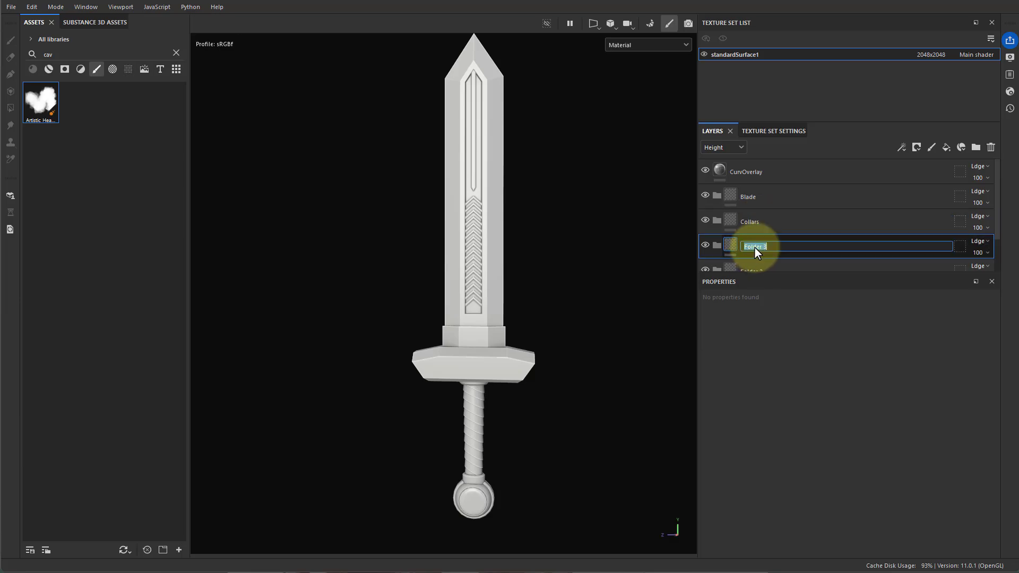
pyautogui.write('Guard')
pyautogui.press('Return')
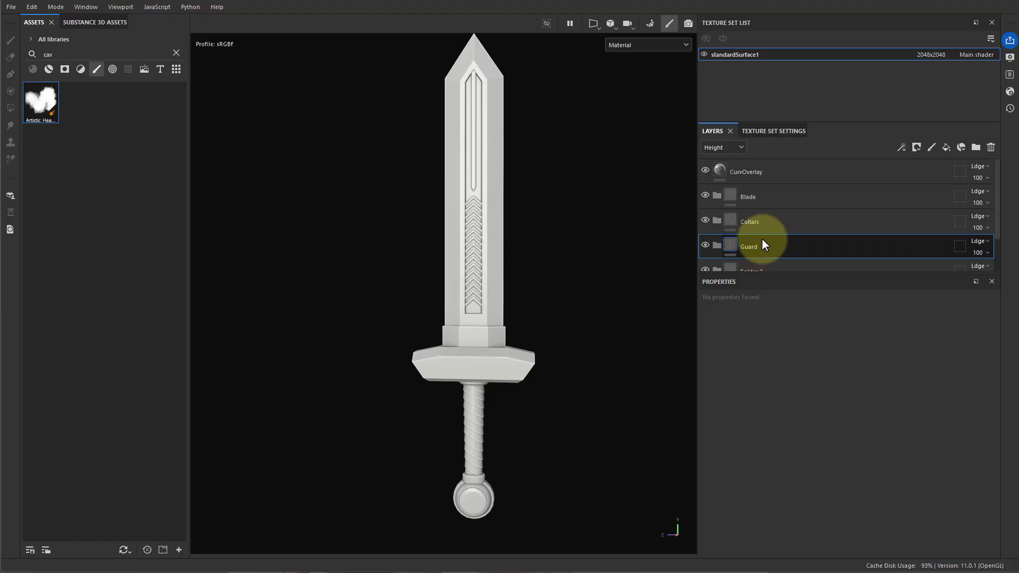
# Rename Folder 2 as Handle and Folder 1 as Pommel
pyautogui.scroll(-2, 762, 238)
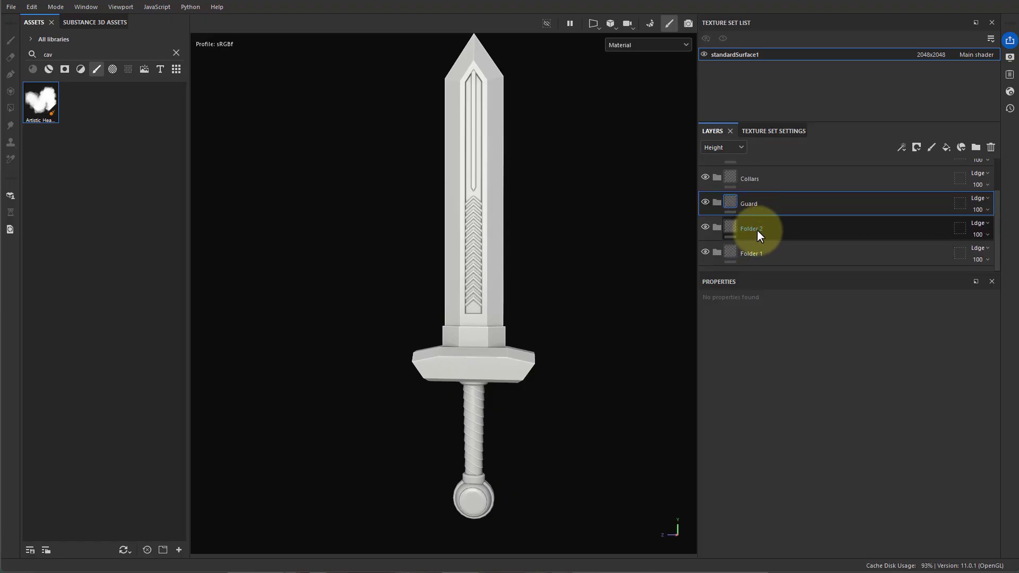
pyautogui.doubleClick(757, 230)
pyautogui.write('Handle')
pyautogui.press('Return')
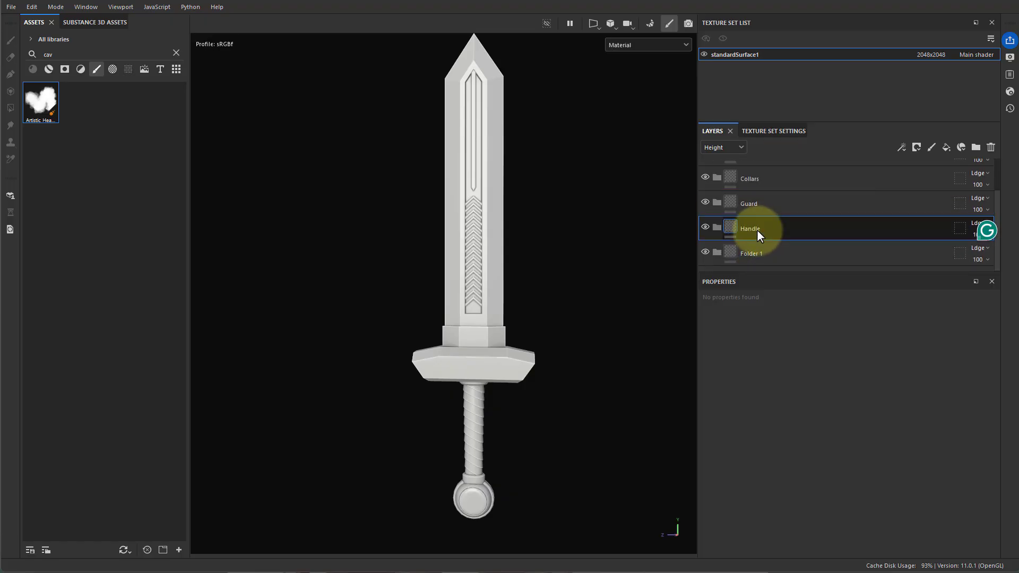
pyautogui.doubleClick(755, 255)
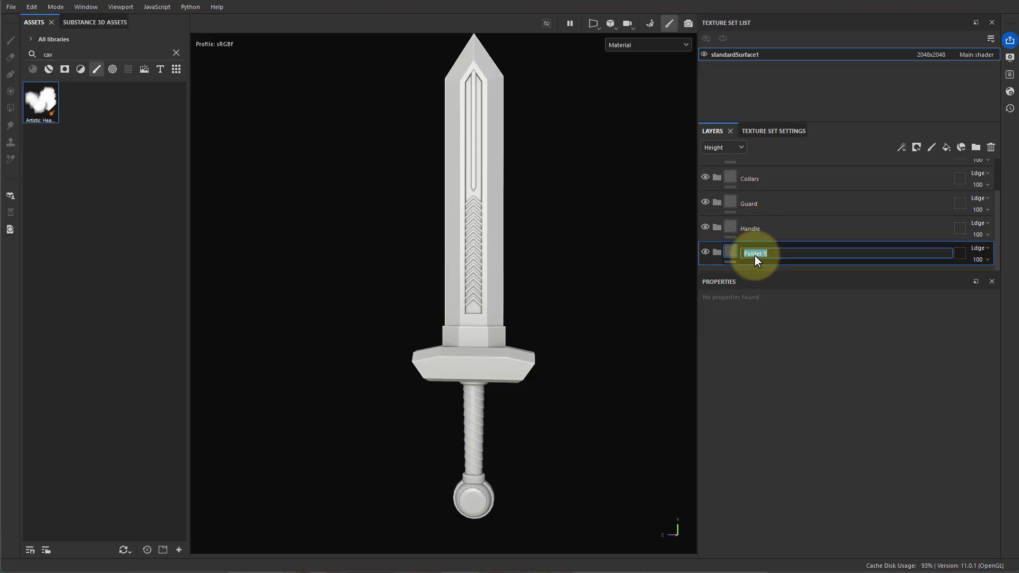
pyautogui.write('Pommel')
pyautogui.press('Return')
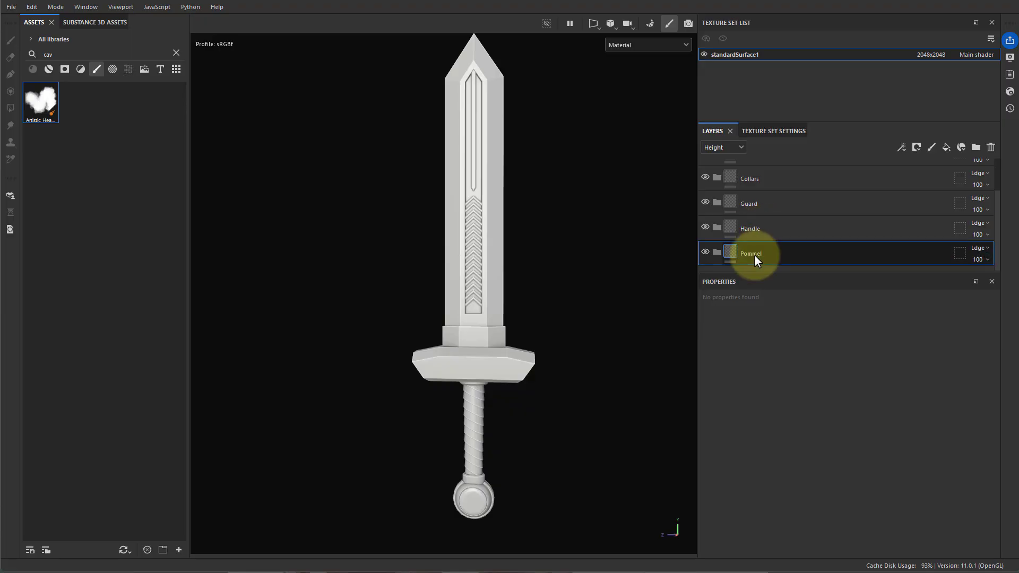
# Switch the layer stack's channel from Height to Base color
pyautogui.scroll(2, 838, 223)
pyautogui.click(849, 197)
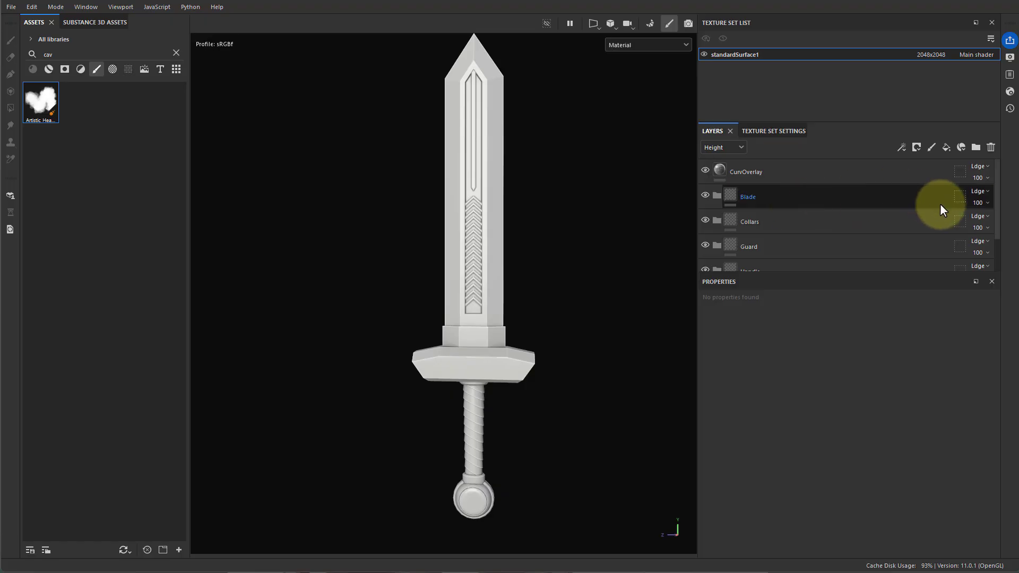
pyautogui.click(726, 147)
pyautogui.click(724, 159)
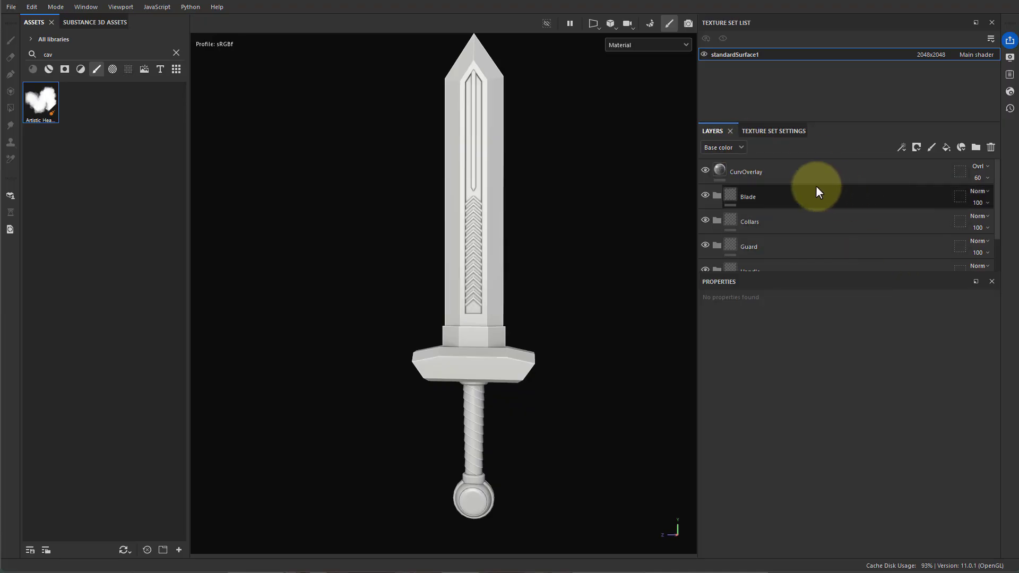
# Limit the Blade folder's geometry mask to blade_low by excluding all meshes and including only the blade
pyautogui.click(741, 195)
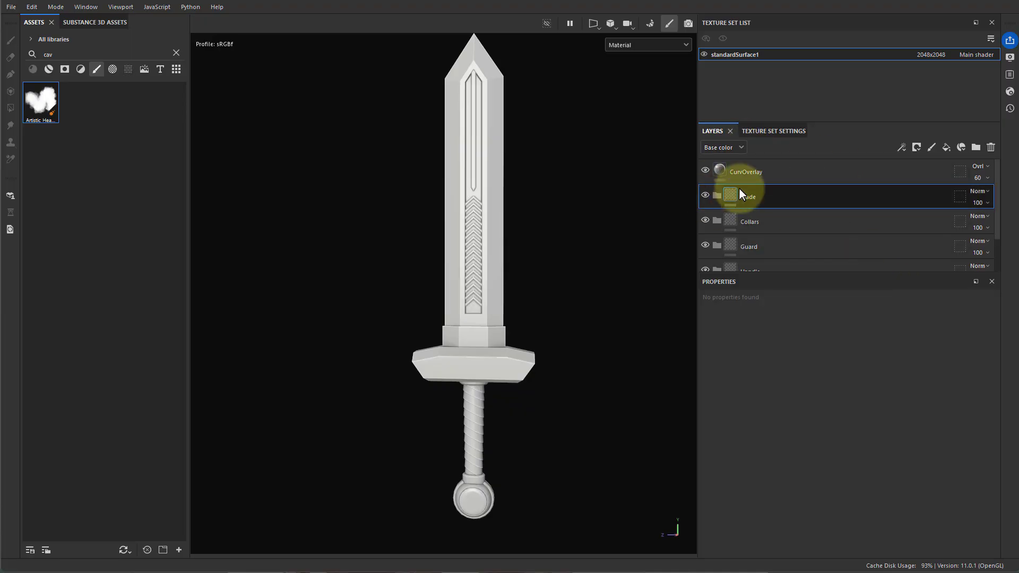
pyautogui.click(961, 196)
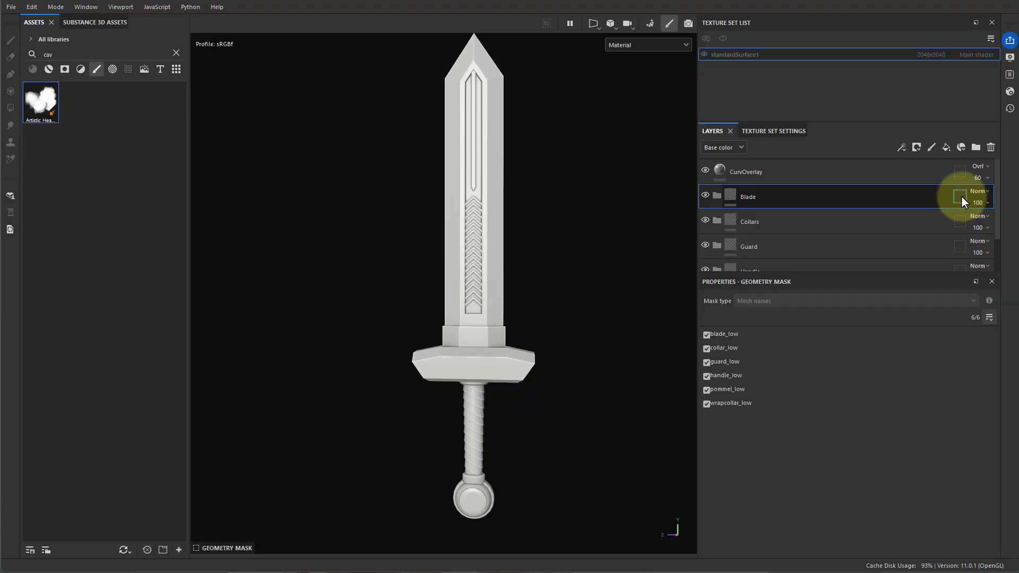
pyautogui.click(989, 317)
pyautogui.click(987, 316)
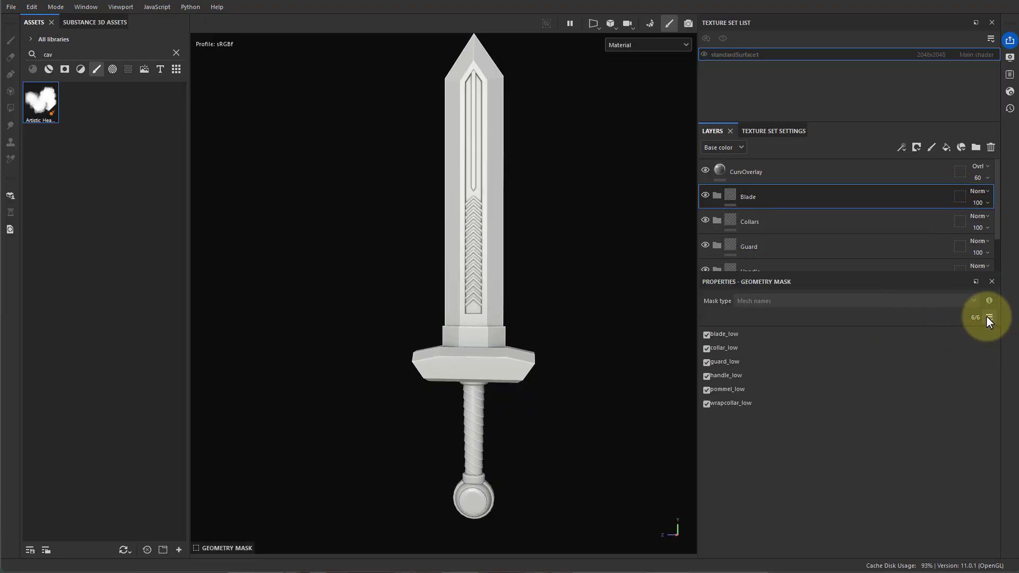
pyautogui.click(987, 316)
pyautogui.click(1002, 343)
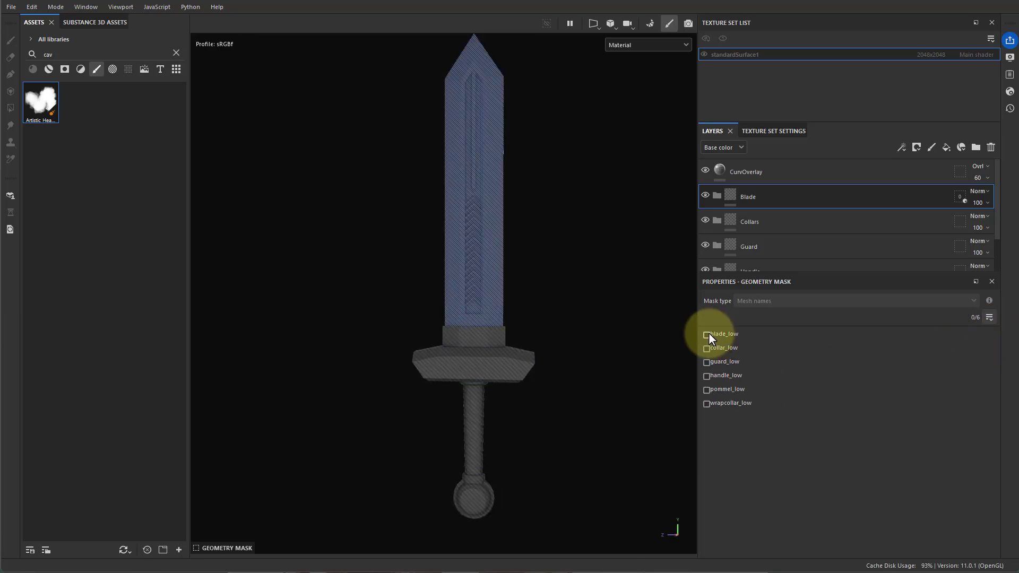
pyautogui.click(473, 169)
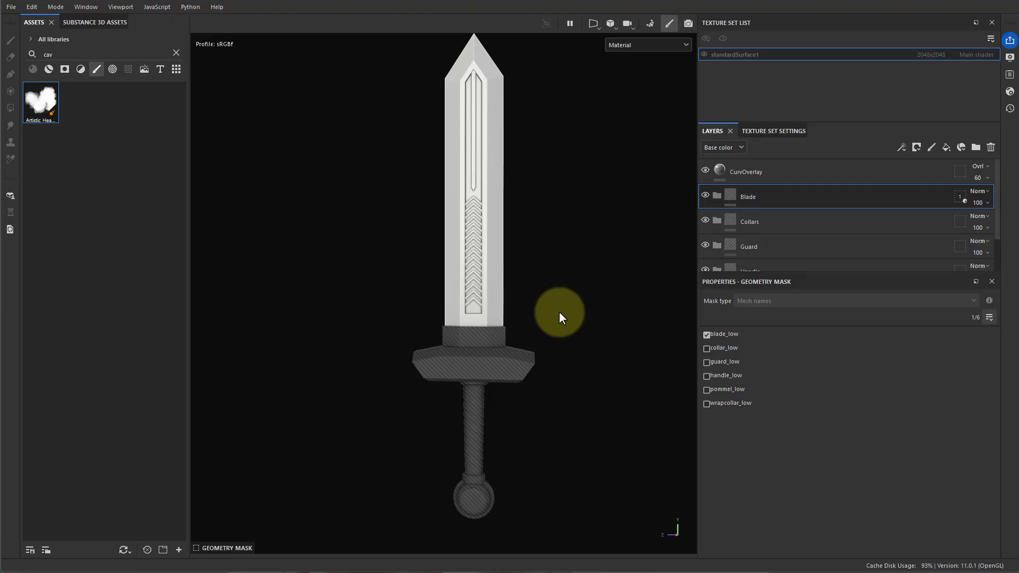
# Exclude all meshes from the Collars folder's geometry mask and include only collar_low and wrapcollar_low
pyautogui.click(959, 224)
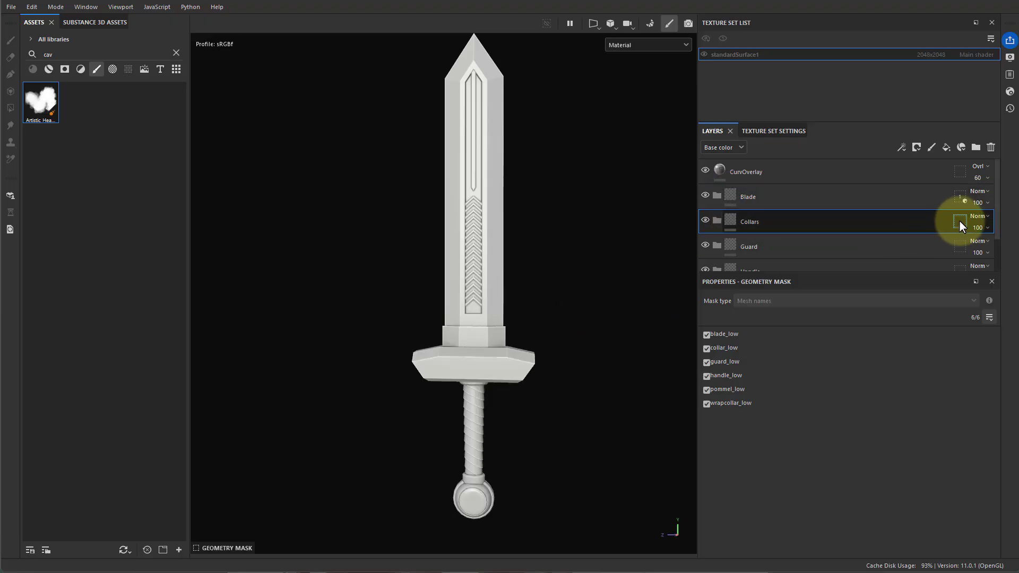
pyautogui.click(989, 318)
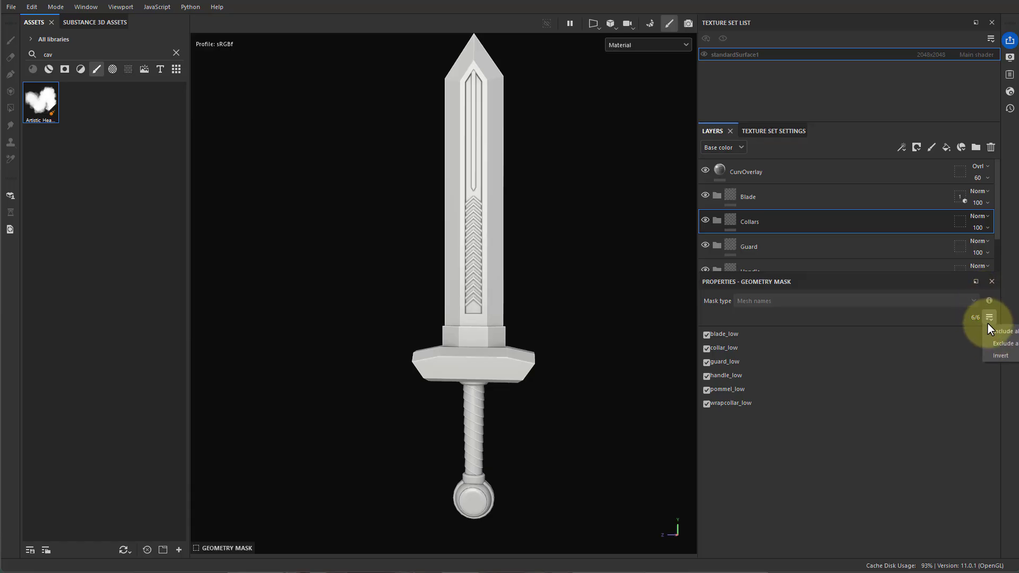
pyautogui.click(1011, 343)
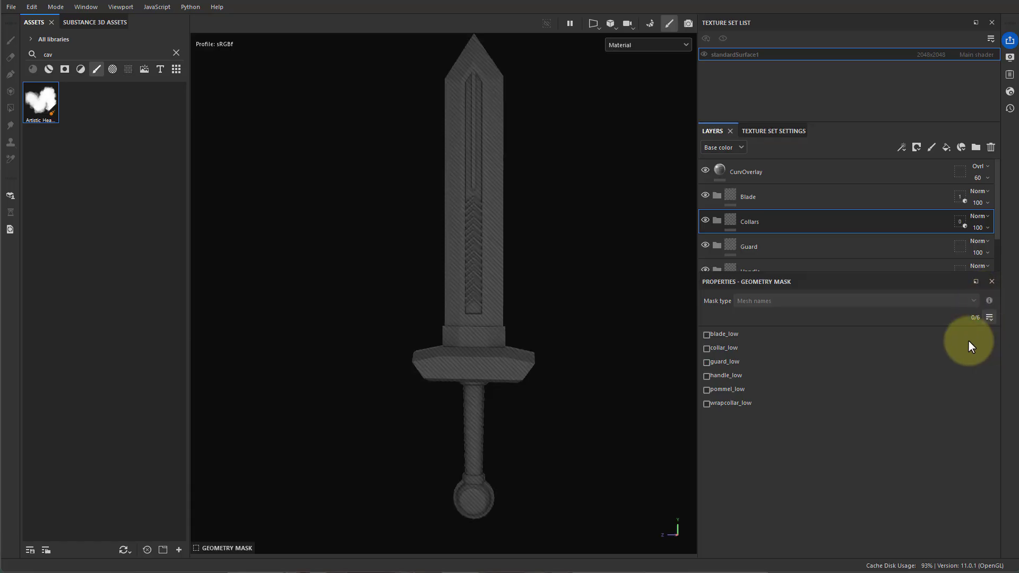
pyautogui.click(493, 340)
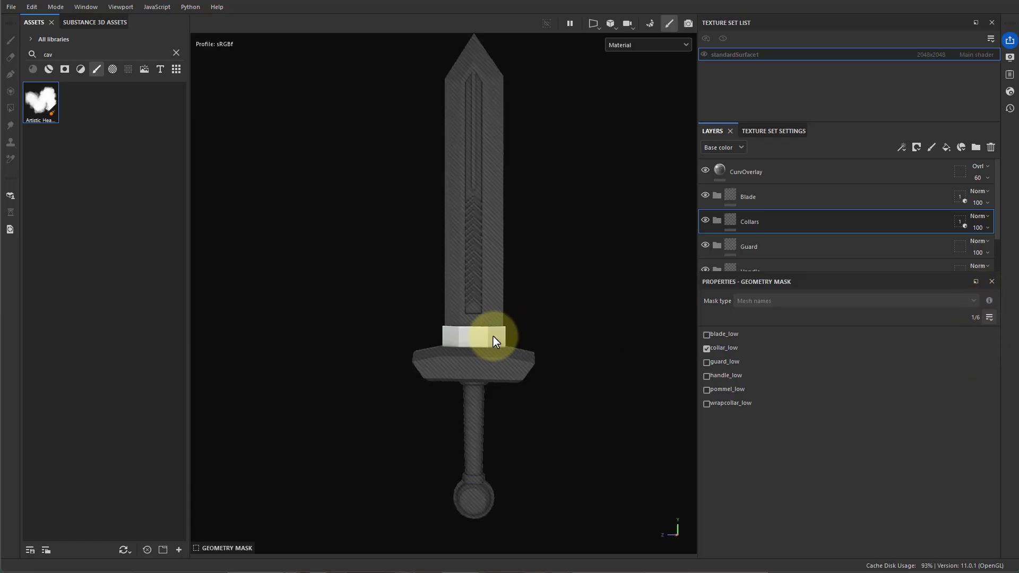
pyautogui.click(474, 479)
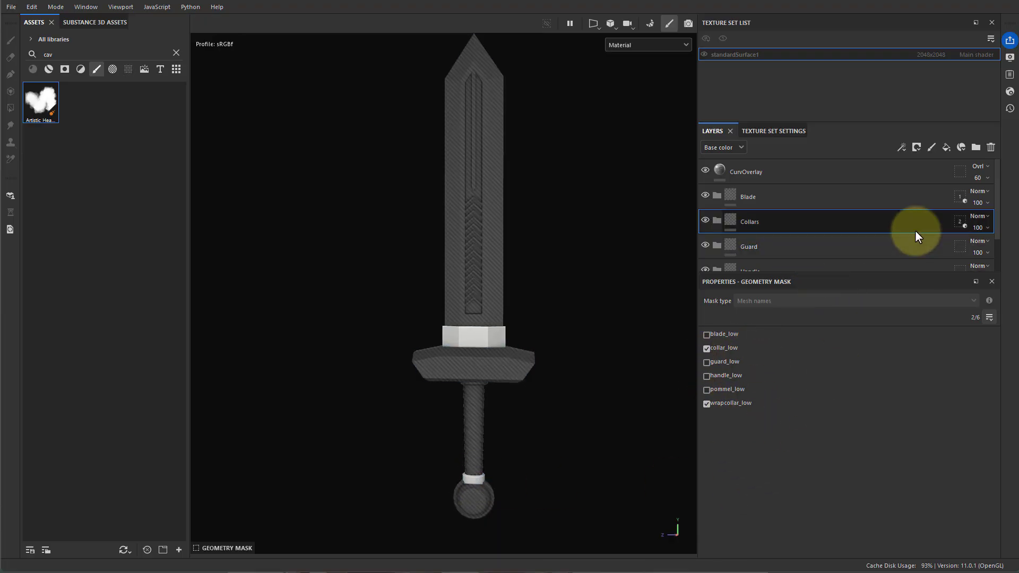
# Exclude all meshes from the Guard folder's geometry mask and include only guard_low
pyautogui.click(969, 253)
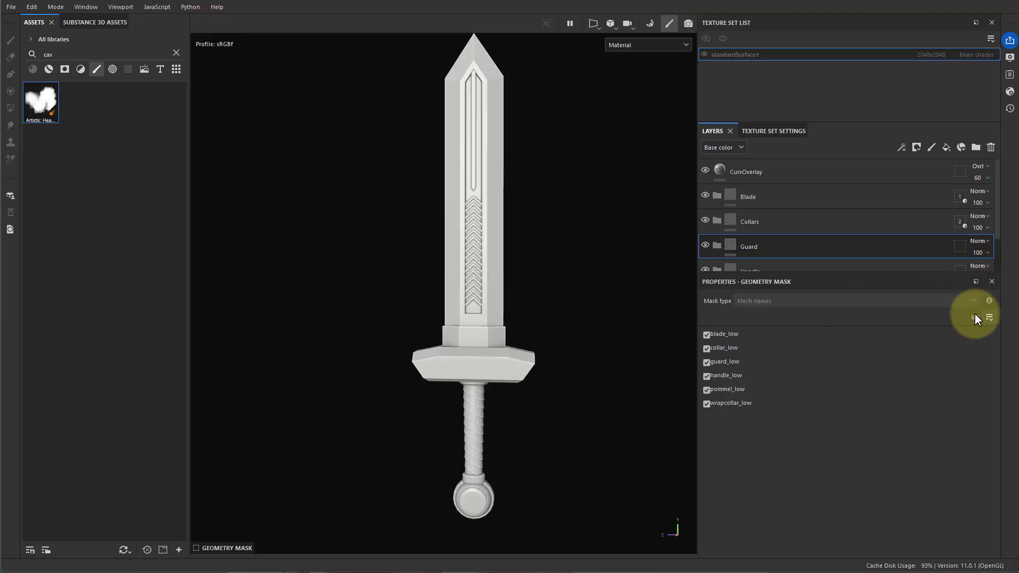
pyautogui.click(989, 317)
pyautogui.click(1003, 343)
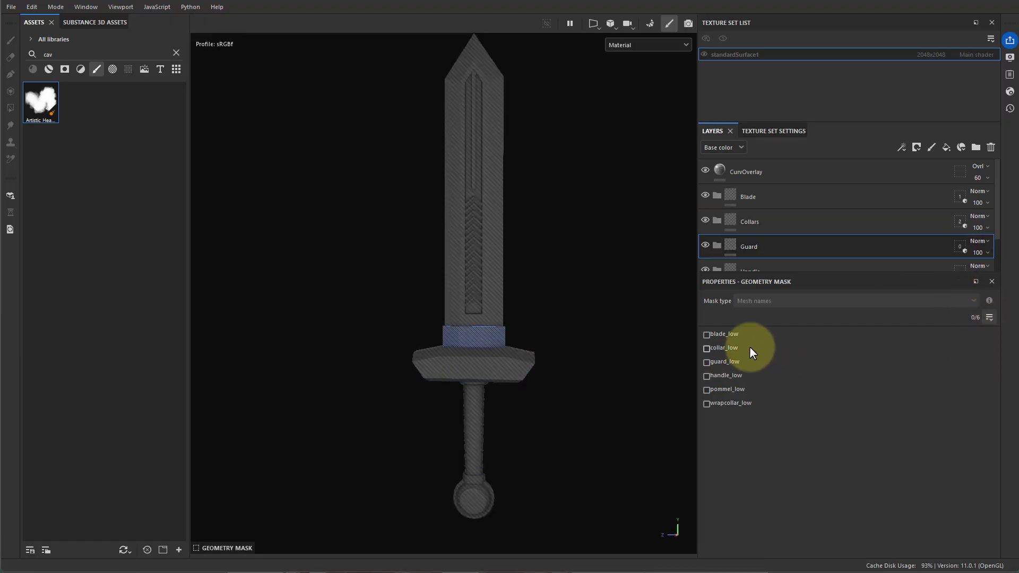
pyautogui.click(723, 362)
# Exclude all meshes from the Handle folder's geometry mask and include only handle_low
pyautogui.scroll(-1, 963, 228)
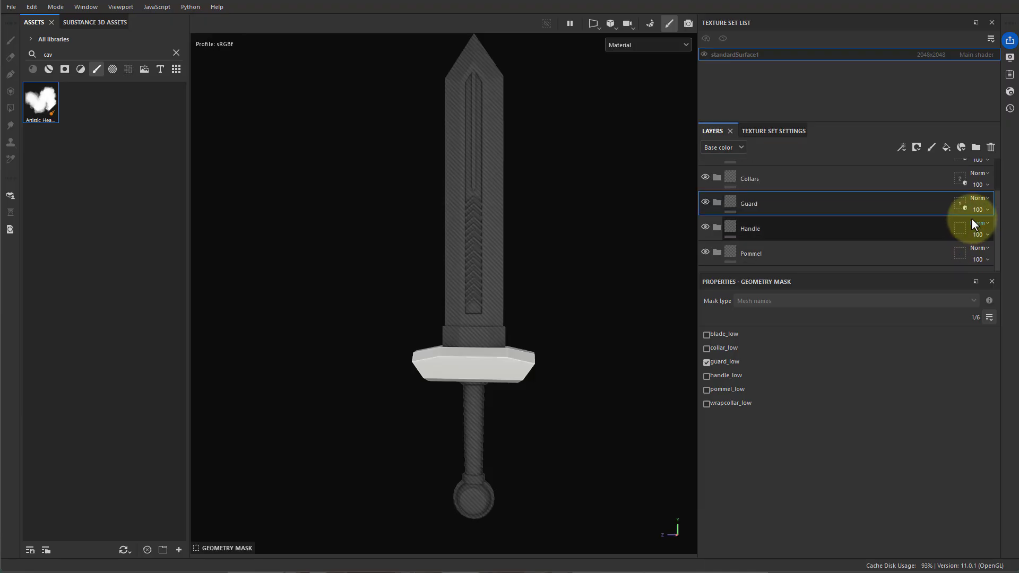
pyautogui.click(960, 230)
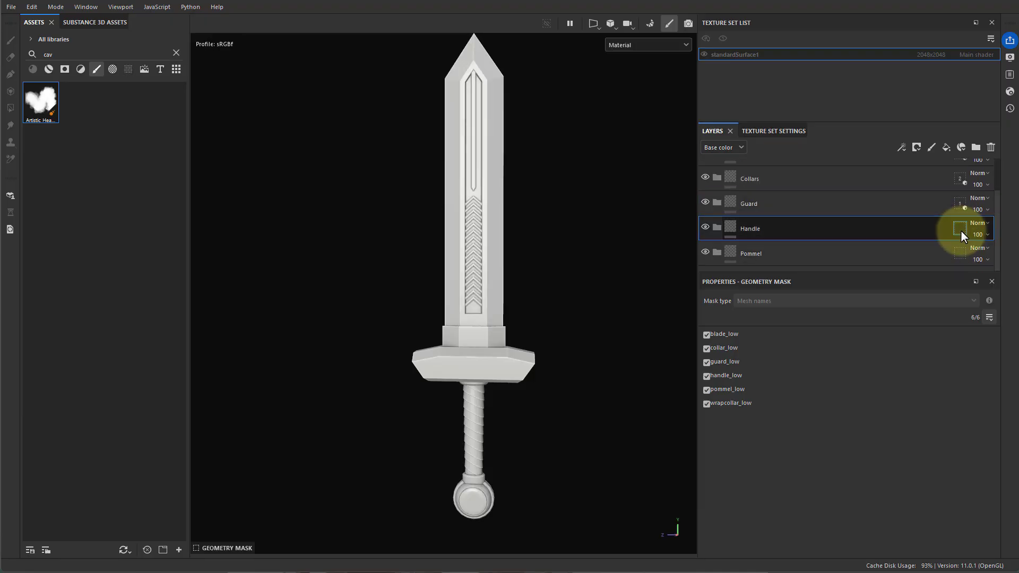
pyautogui.click(989, 316)
pyautogui.click(998, 343)
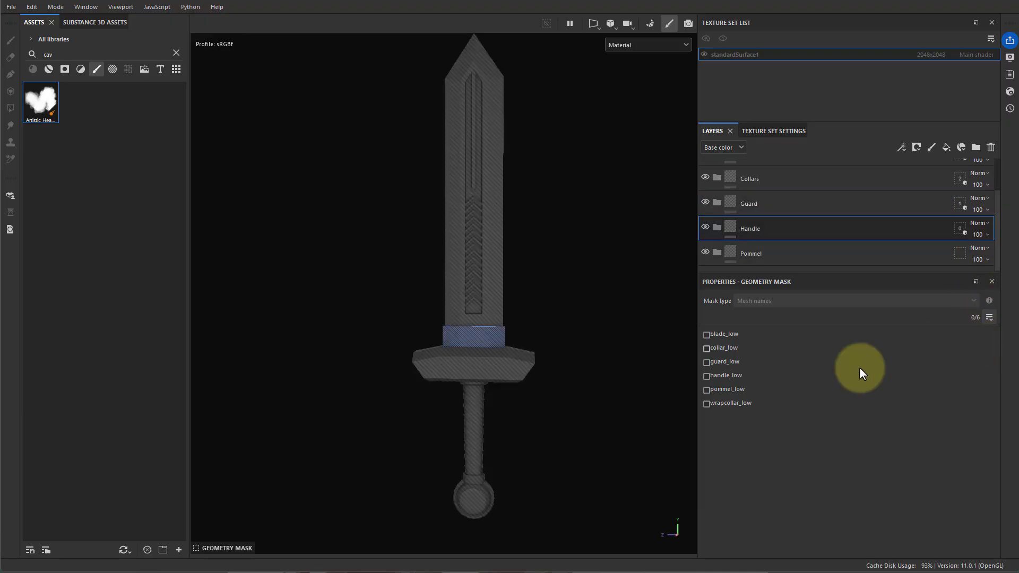
pyautogui.click(707, 376)
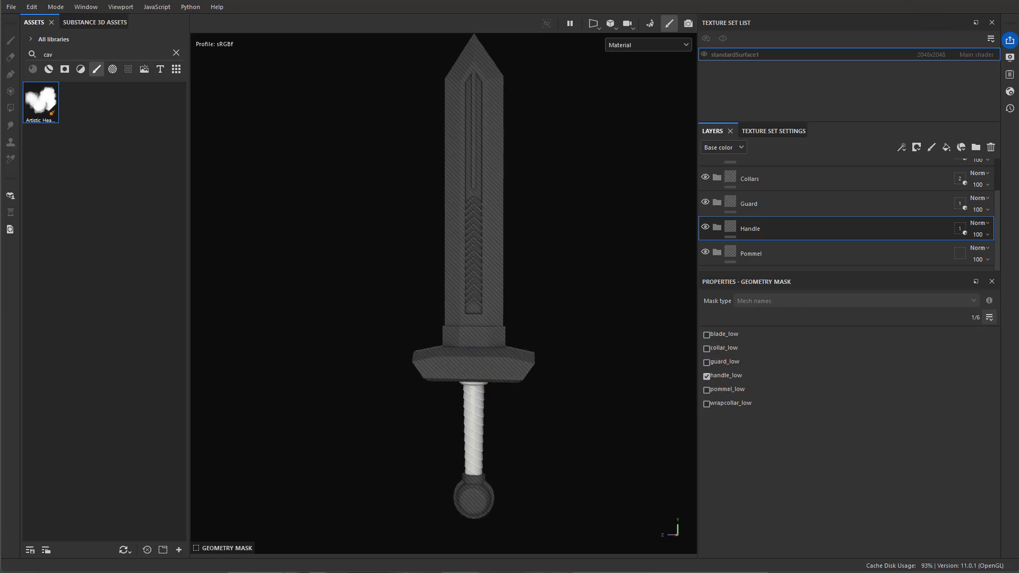
# Exclude all meshes from the Pommel folder's geometry mask and include only pommel_low
pyautogui.click(933, 252)
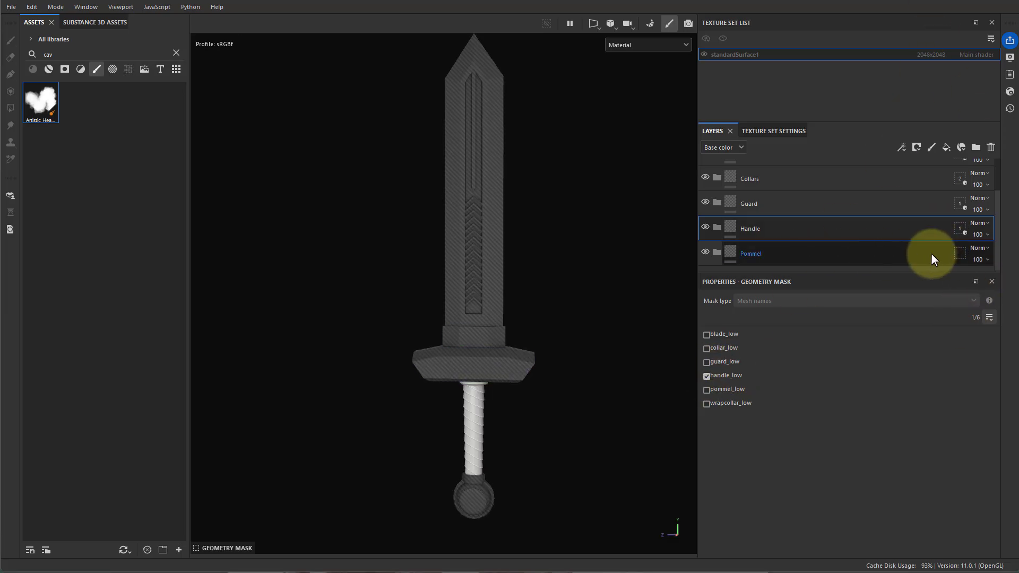
pyautogui.click(959, 254)
pyautogui.click(990, 317)
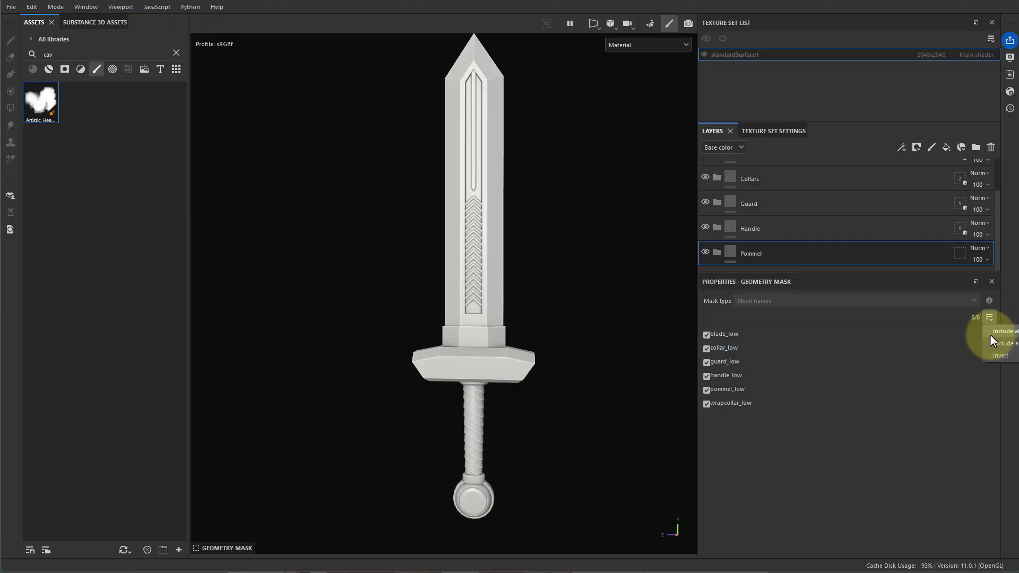
pyautogui.click(995, 345)
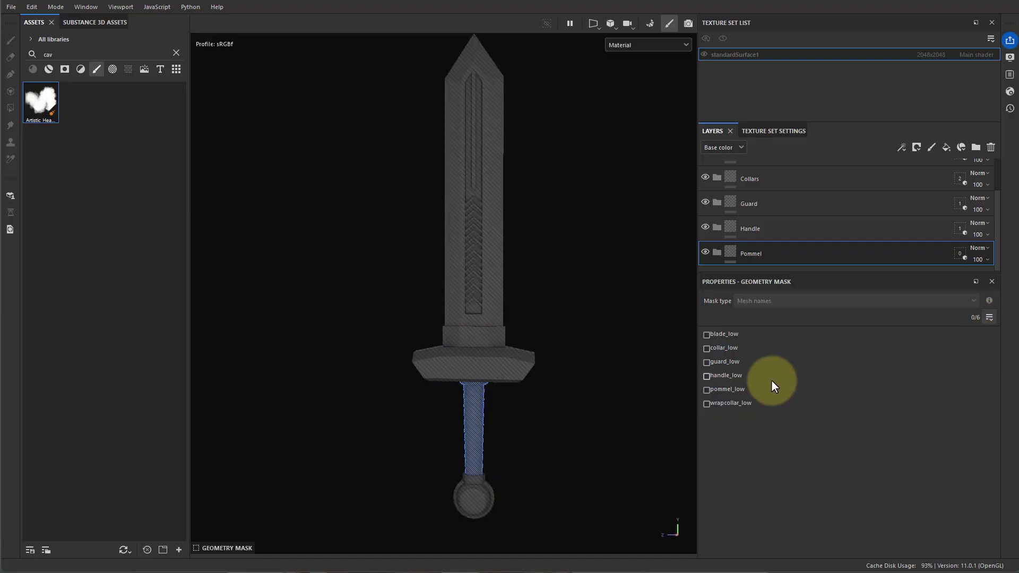
pyautogui.click(730, 390)
# Select the Blade folder itself and leave geometry mask editing
pyautogui.scroll(2, 828, 229)
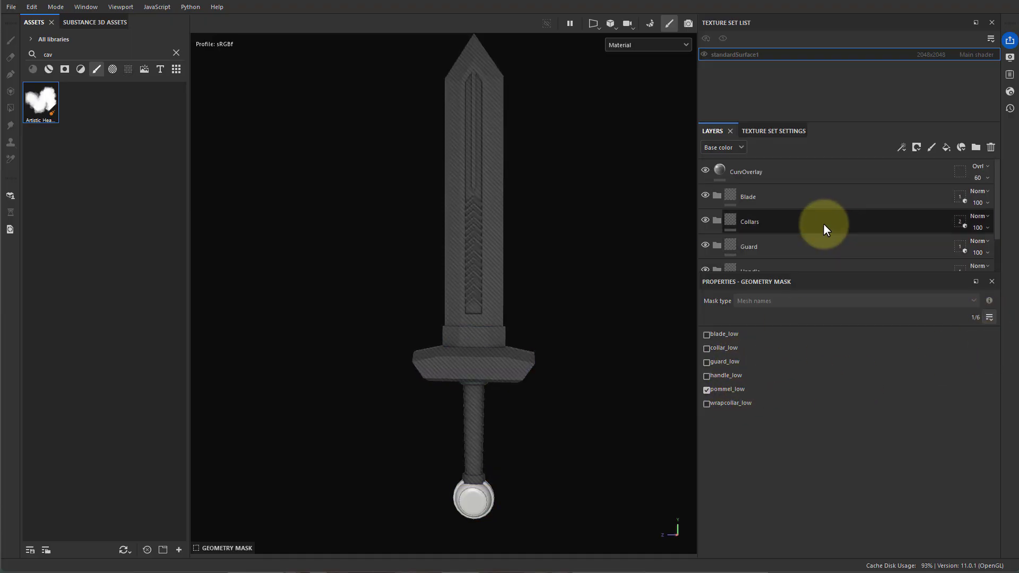
pyautogui.click(761, 196)
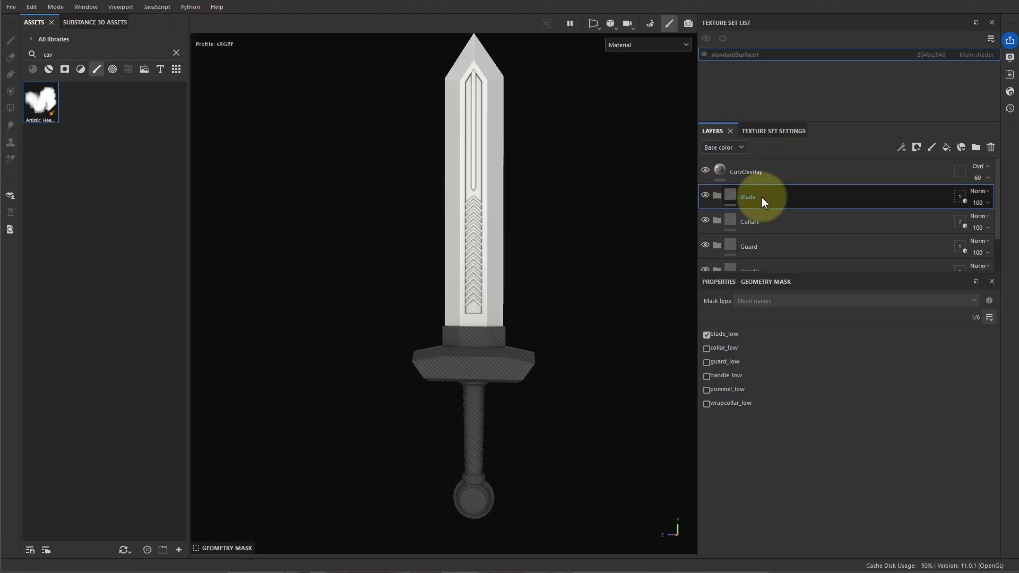
pyautogui.click(737, 197)
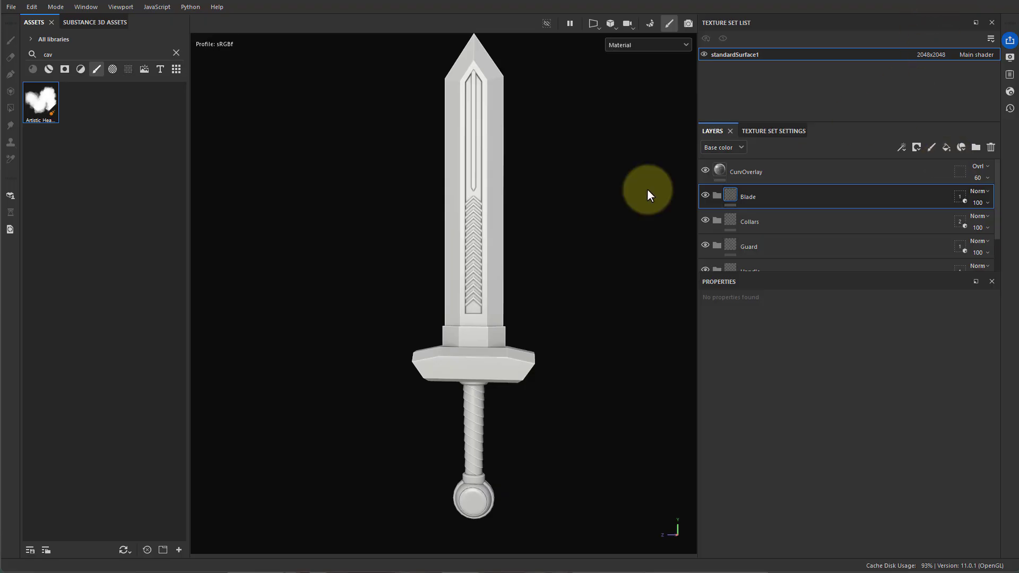
# Search the smart materials for "steel" and add Steel Medieval Stylized inside the Blade folder
pyautogui.click(176, 53)
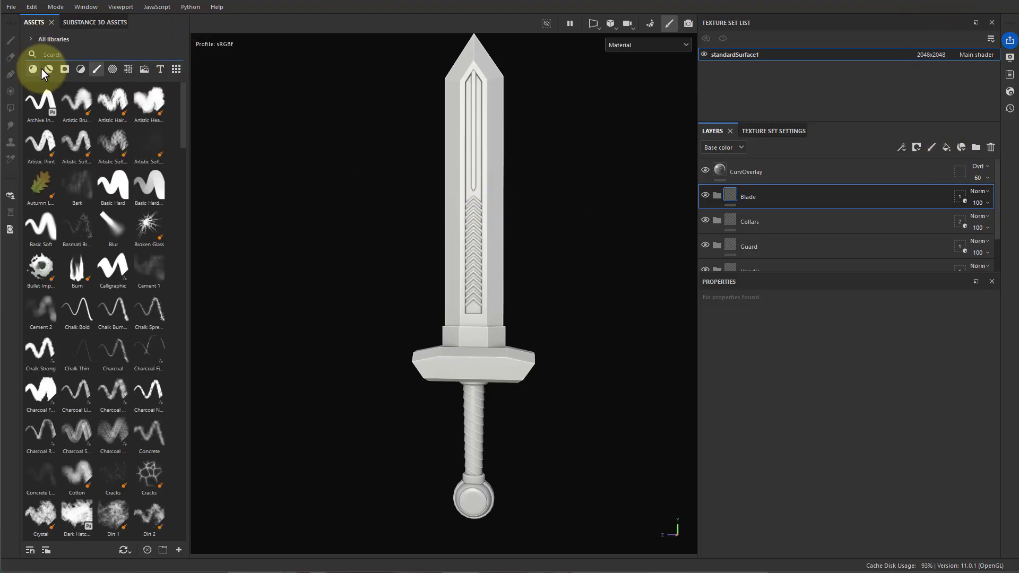
pyautogui.click(49, 69)
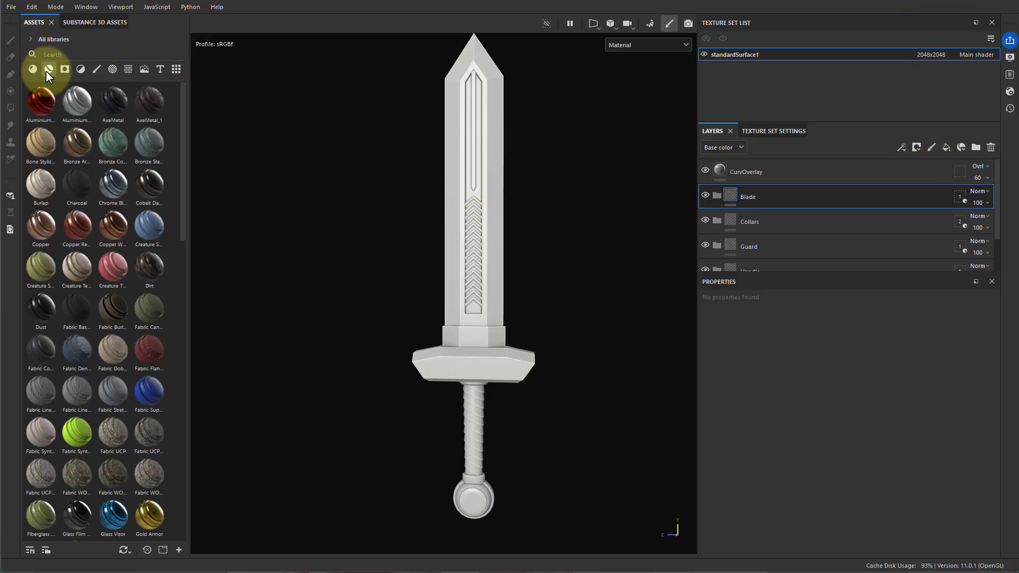
pyautogui.click(62, 55)
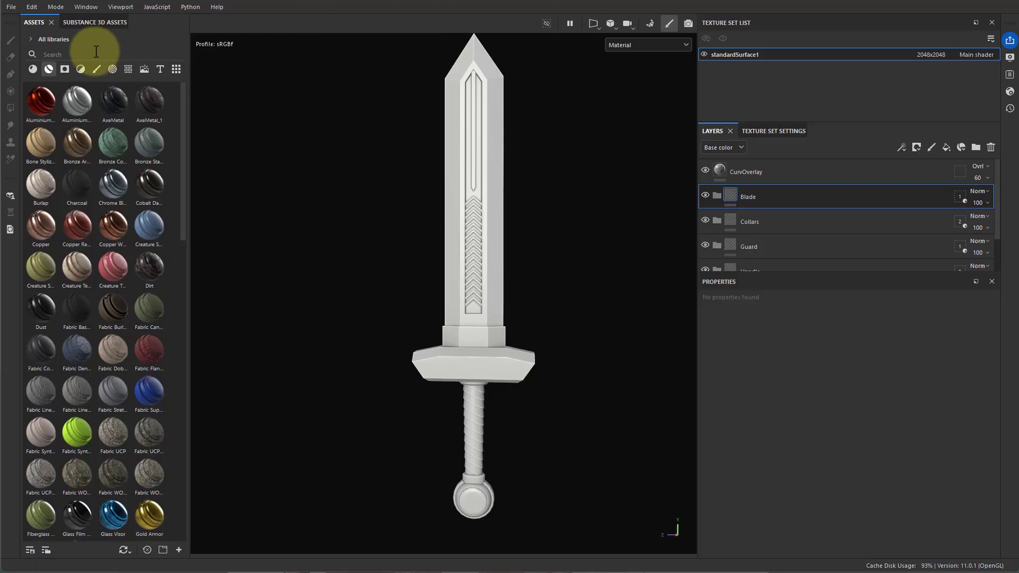
pyautogui.write('steel')
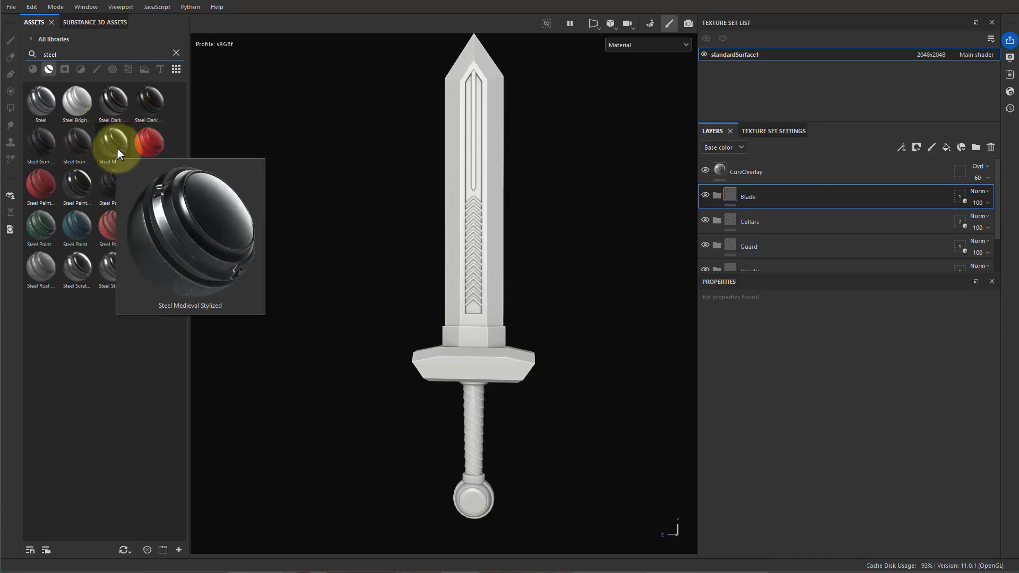
pyautogui.moveTo(117, 150); pyautogui.dragTo(729, 195)
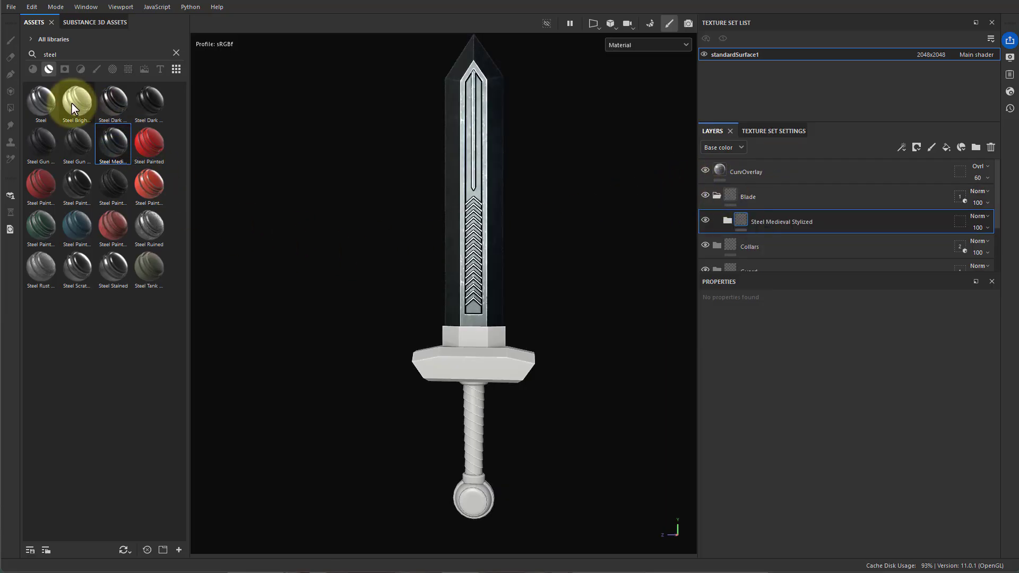
# Add the Steel Bright Layered smart material above Steel Medieval Stylized in the Blade folder and hide it
pyautogui.moveTo(72, 103)
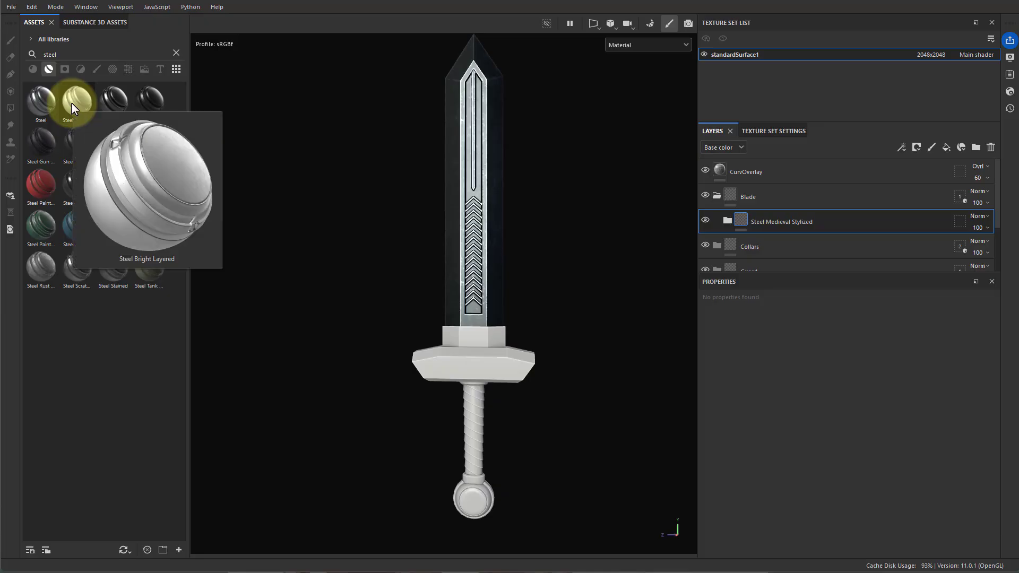
pyautogui.moveTo(72, 103); pyautogui.dragTo(716, 195)
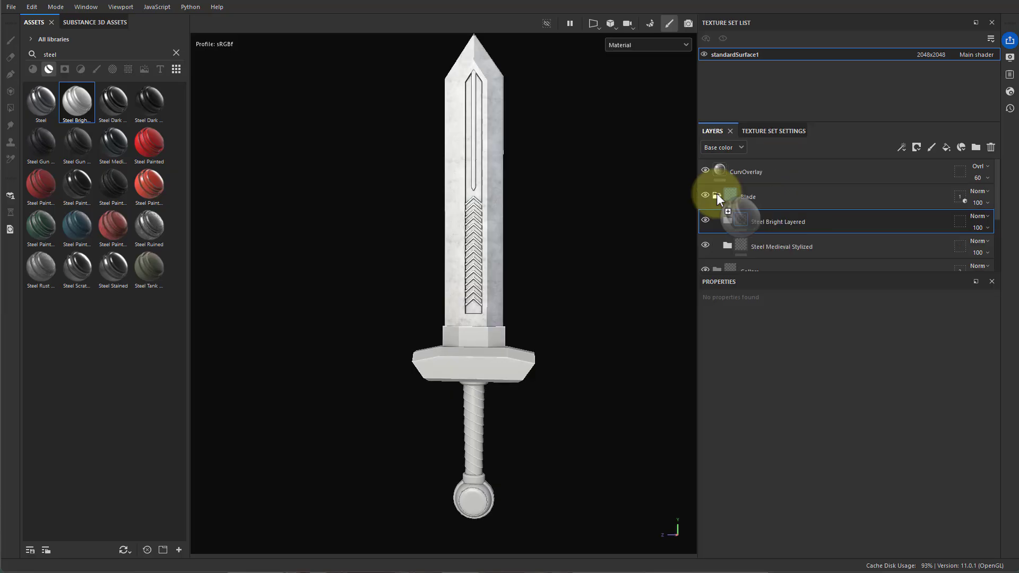
pyautogui.click(705, 221)
# Search the smart masks for "edge" and apply Gun Edges to the Steel Medieval Stylized layer
pyautogui.click(766, 250)
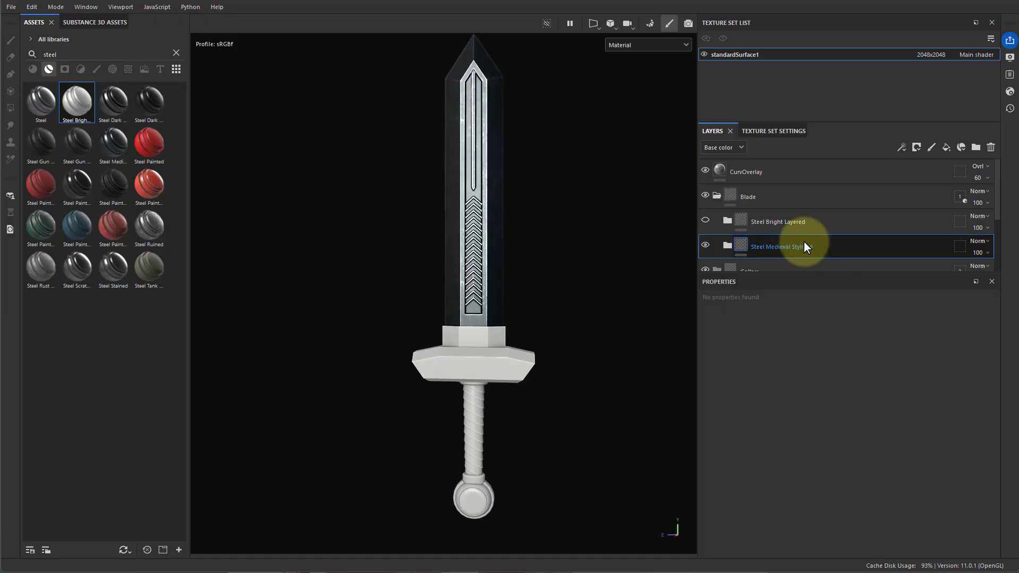
pyautogui.click(175, 52)
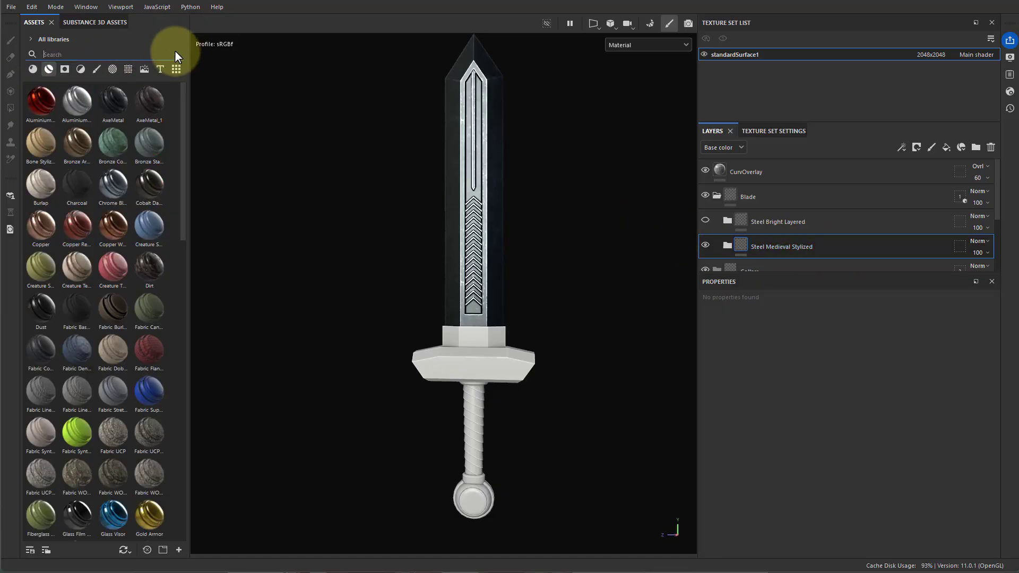
pyautogui.click(66, 69)
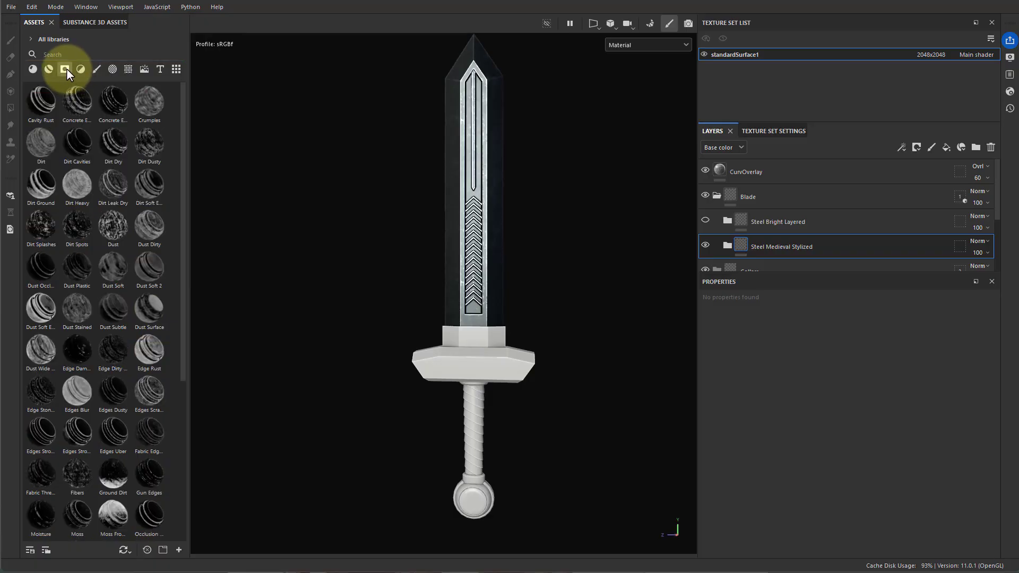
pyautogui.click(63, 54)
pyautogui.write('edge')
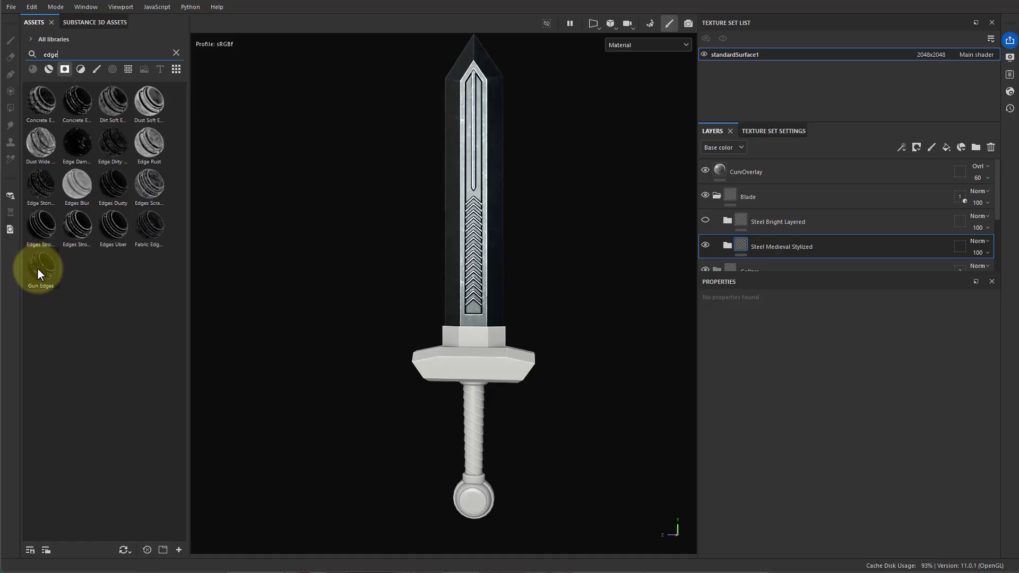
pyautogui.moveTo(38, 269); pyautogui.dragTo(757, 244)
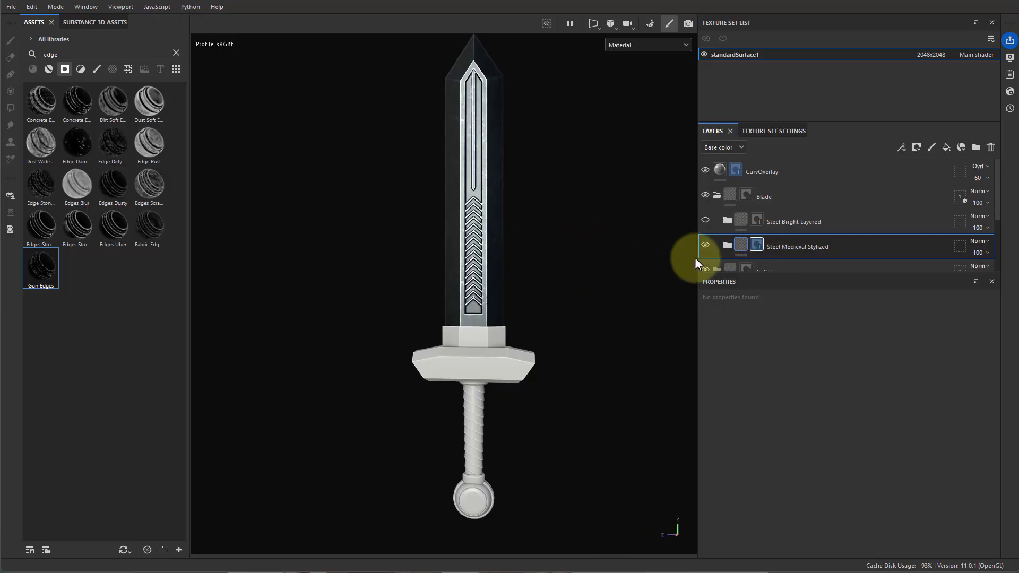
# Turn on Global Invert in the Mask Editor generator of the Steel Medieval Stylized mask
pyautogui.scroll(5, 513, 237)
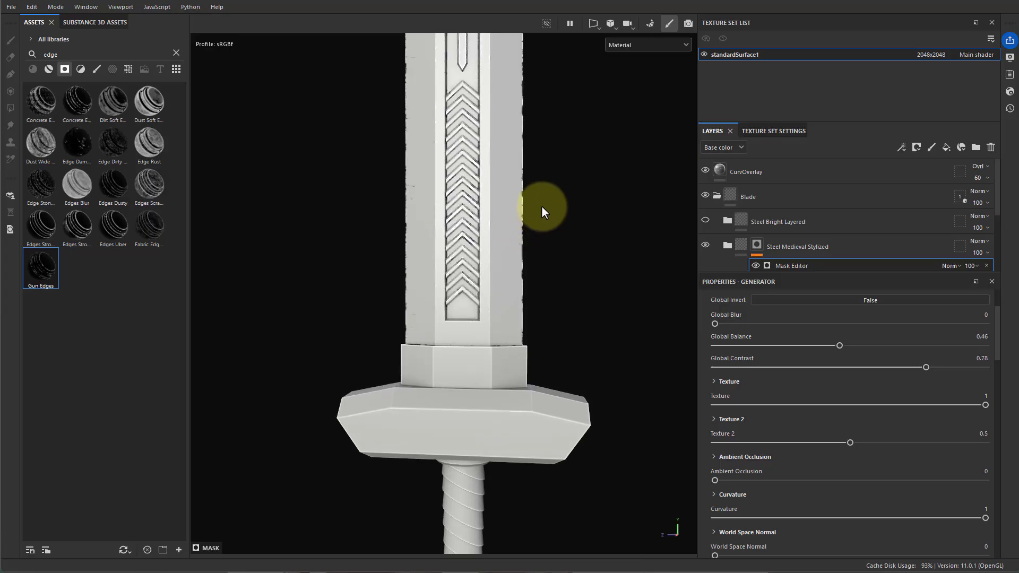
pyautogui.keyDown('alt'); pyautogui.moveTo(542, 206); pyautogui.dragTo(549, 364, button='middle'); pyautogui.keyUp('alt')
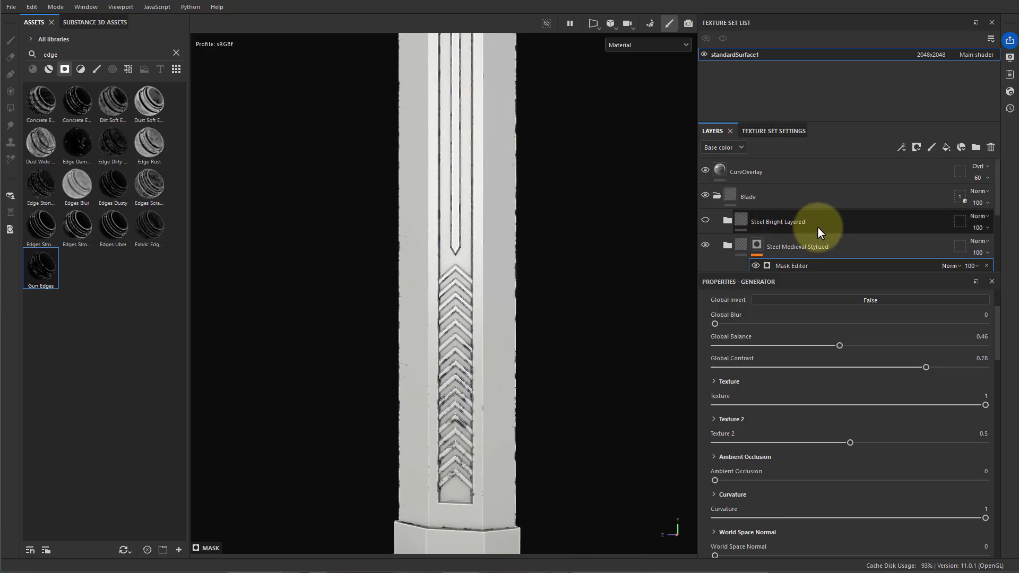
pyautogui.scroll(-2, 817, 226)
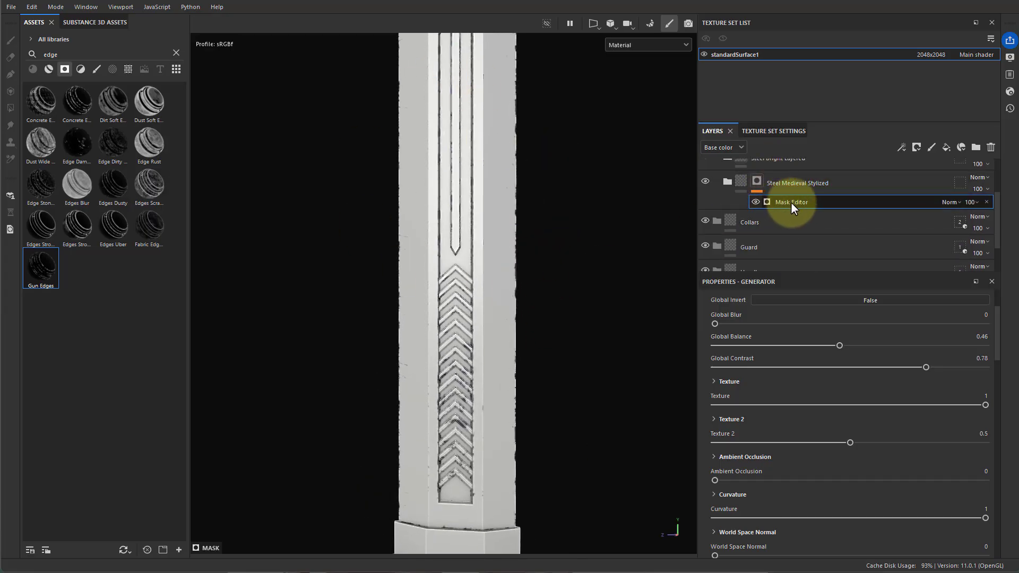
pyautogui.scroll(2, 877, 403)
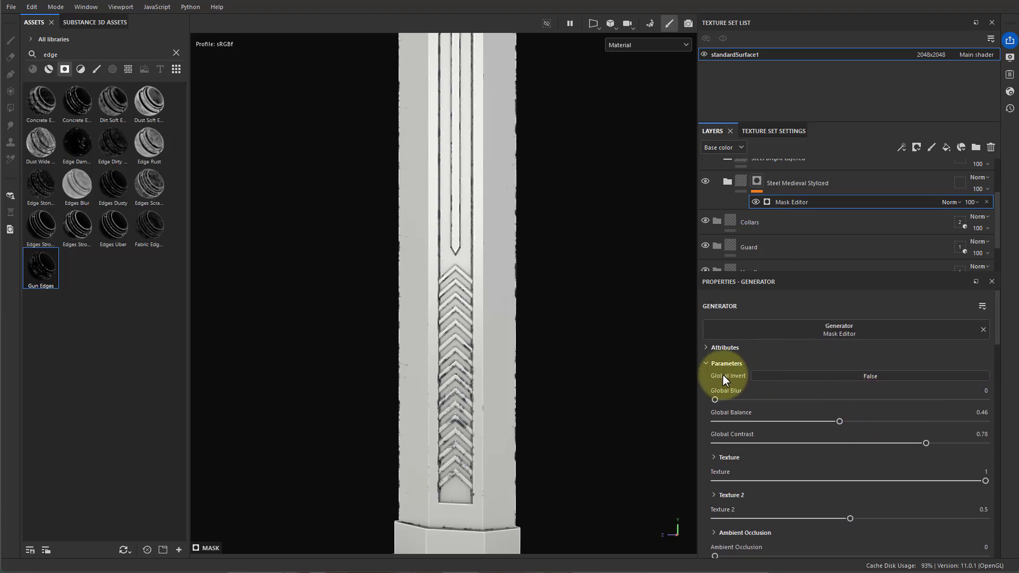
pyautogui.click(879, 377)
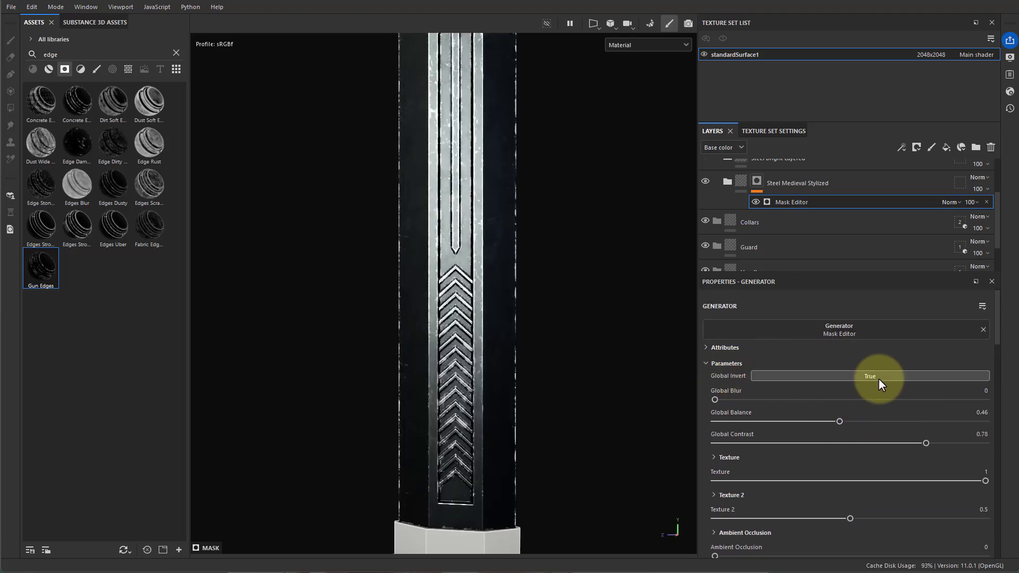
pyautogui.keyDown('alt'); pyautogui.moveTo(466, 302); pyautogui.dragTo(486, 319); pyautogui.keyUp('alt')
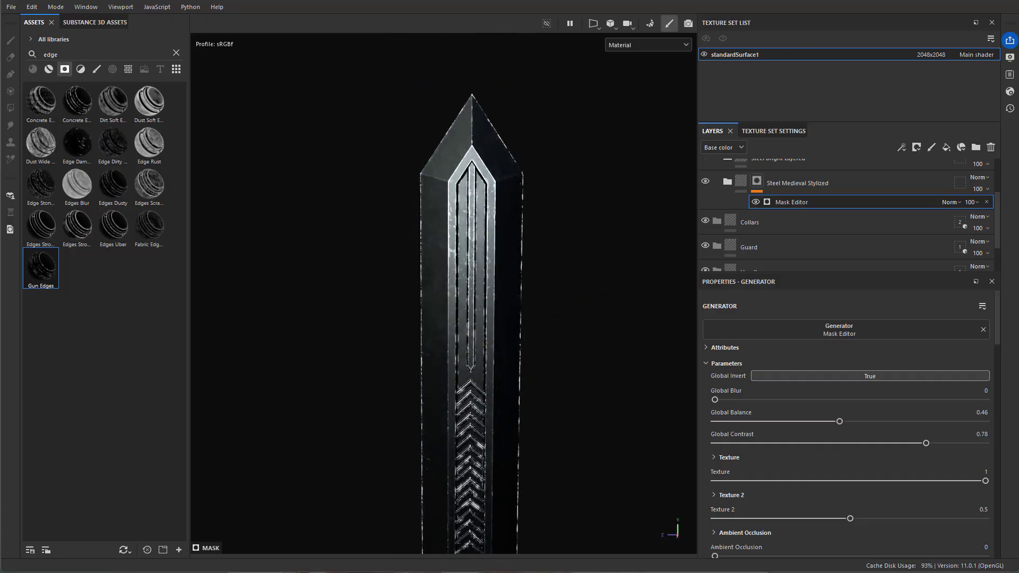
# Show the Steel Bright Layered folder again and apply the Edges Strong smart mask to it
pyautogui.scroll(2, 796, 232)
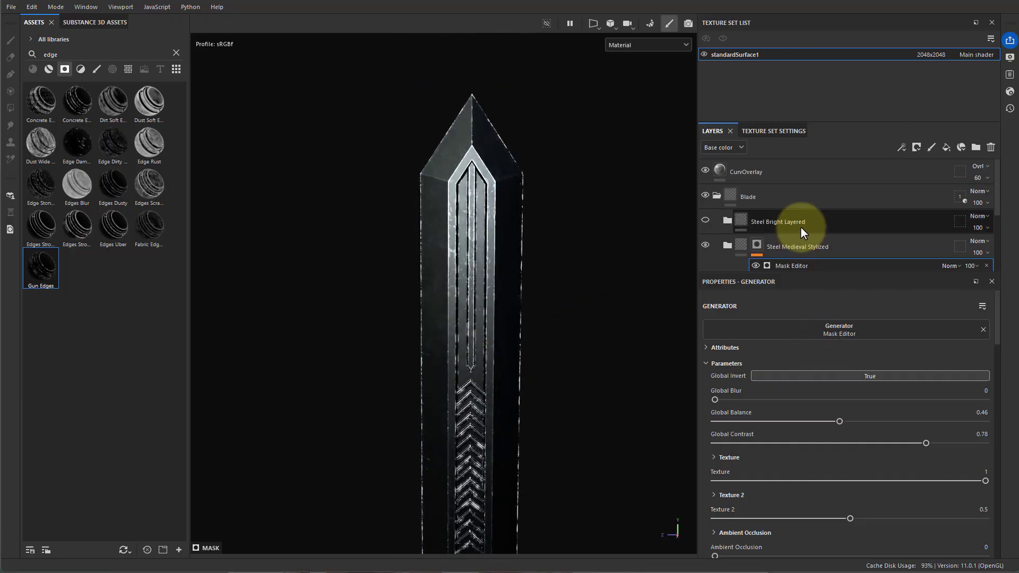
pyautogui.click(804, 222)
pyautogui.click(705, 220)
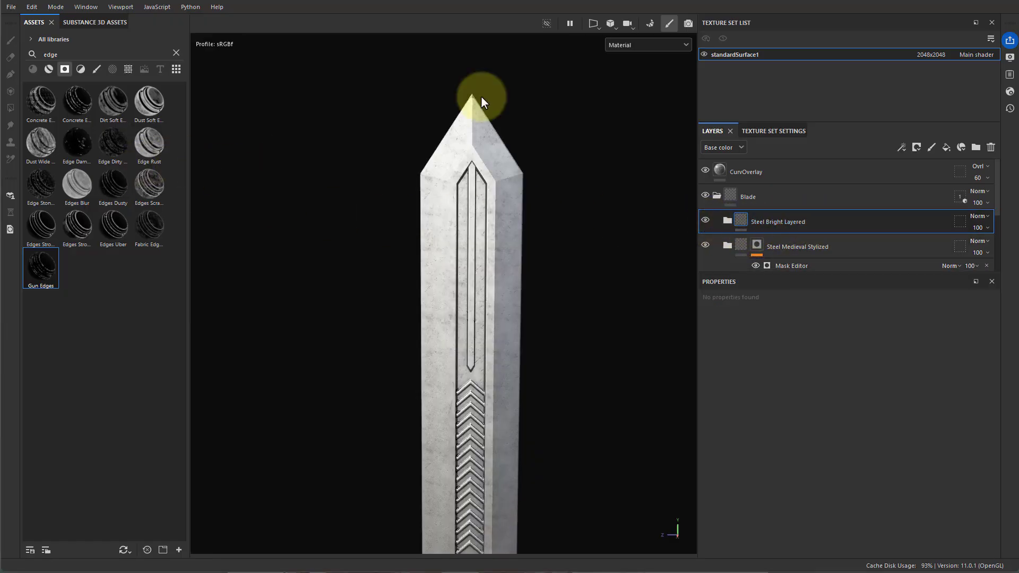
pyautogui.click(39, 187)
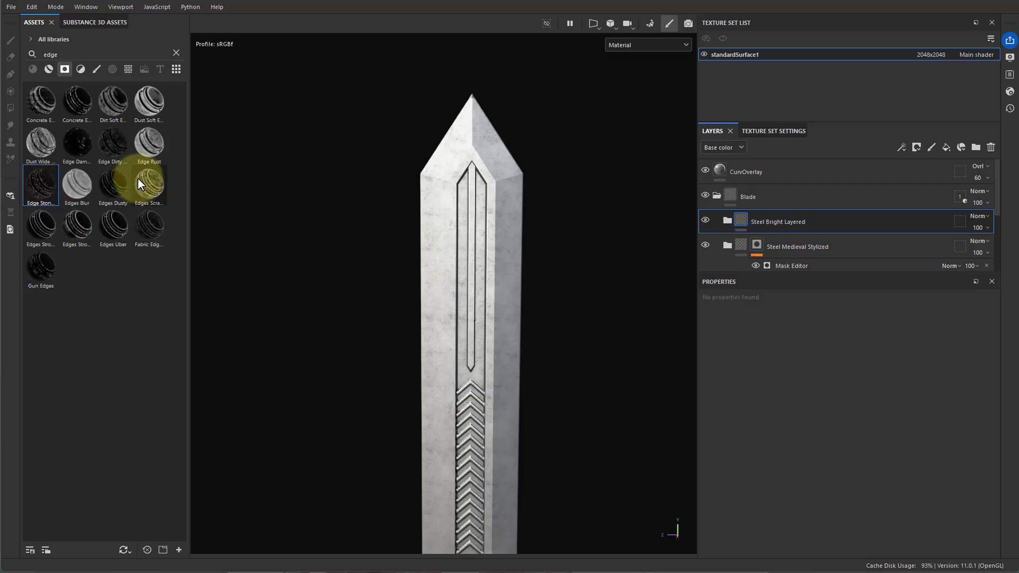
pyautogui.moveTo(44, 228)
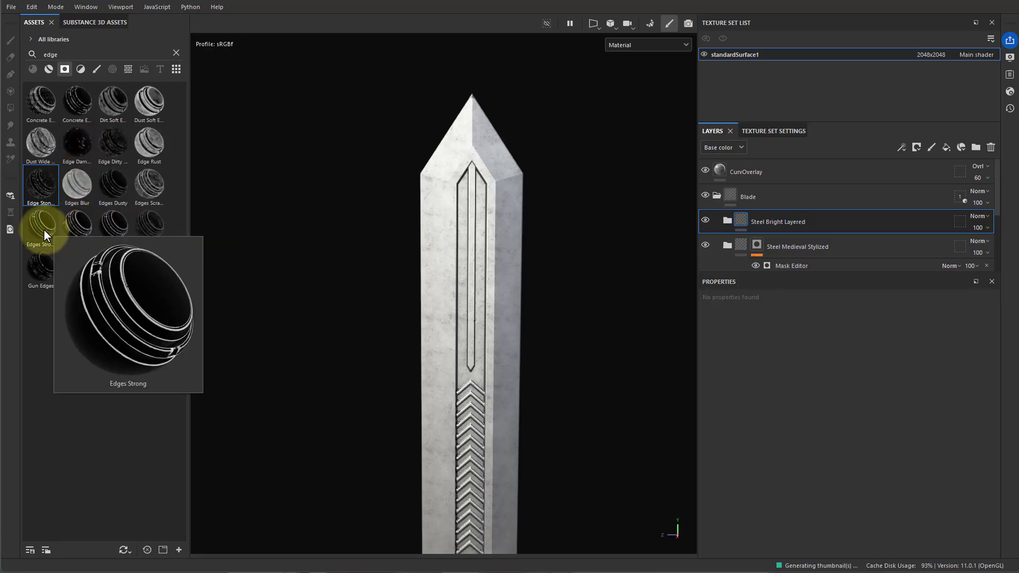
pyautogui.moveTo(50, 223); pyautogui.dragTo(759, 219)
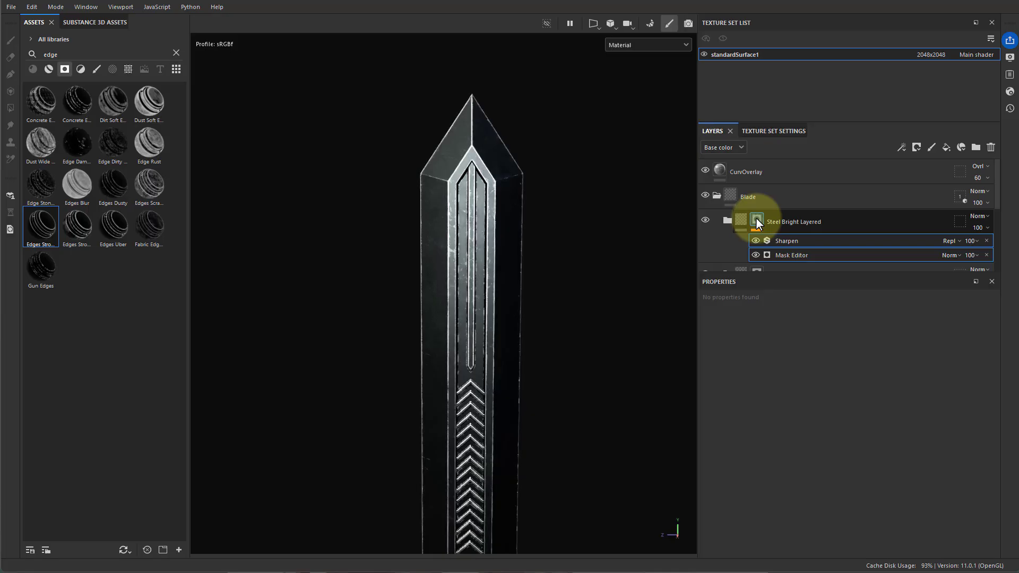
# Examine the bright edge highlights along the blade and its chevron pattern from several angles
pyautogui.keyDown('alt'); pyautogui.moveTo(509, 314); pyautogui.dragTo(482, 286); pyautogui.keyUp('alt')
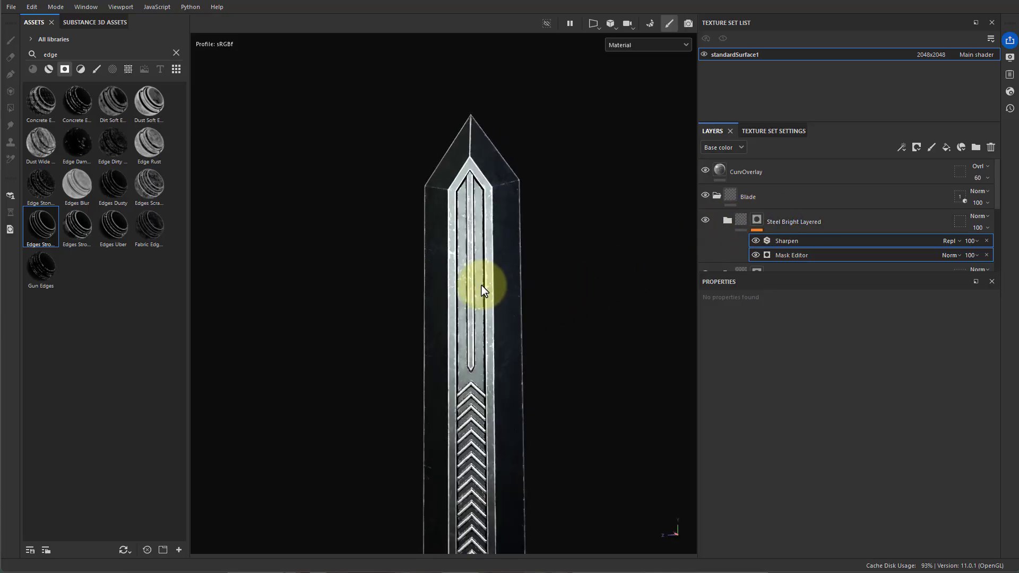
pyautogui.keyDown('alt'); pyautogui.moveTo(482, 285); pyautogui.dragTo(445, 158, button='middle'); pyautogui.keyUp('alt')
pyautogui.keyDown('alt'); pyautogui.moveTo(346, 251); pyautogui.dragTo(535, 327, button='right'); pyautogui.keyUp('alt')
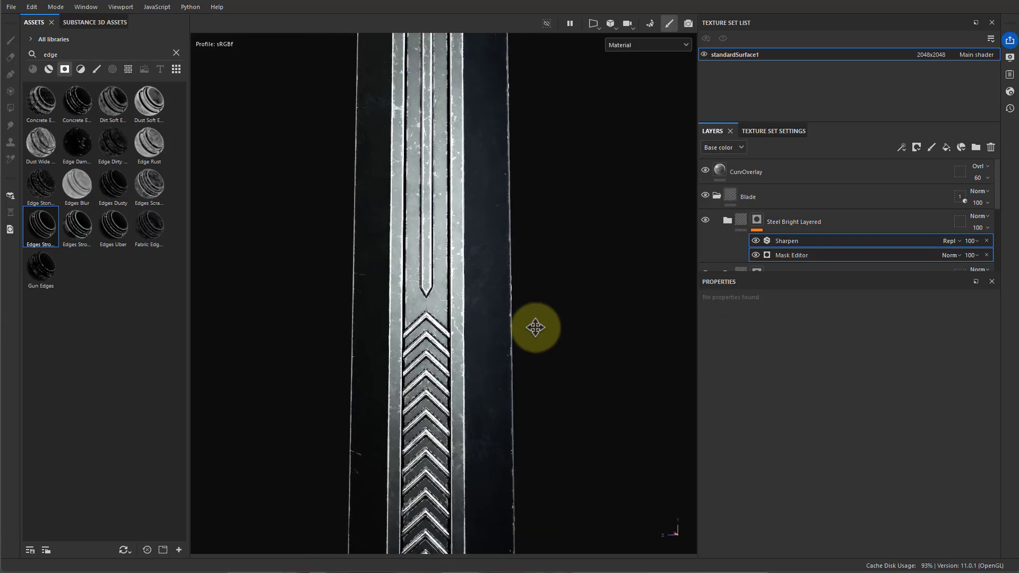
pyautogui.keyDown('alt'); pyautogui.moveTo(535, 327); pyautogui.dragTo(519, 165, button='middle'); pyautogui.keyUp('alt')
pyautogui.keyDown('alt'); pyautogui.moveTo(494, 281); pyautogui.dragTo(539, 327); pyautogui.keyUp('alt')
pyautogui.keyDown('alt'); pyautogui.moveTo(539, 327); pyautogui.dragTo(483, 198, button='right'); pyautogui.keyUp('alt')
pyautogui.keyDown('alt'); pyautogui.moveTo(491, 192); pyautogui.dragTo(502, 309, button='middle'); pyautogui.keyUp('alt')
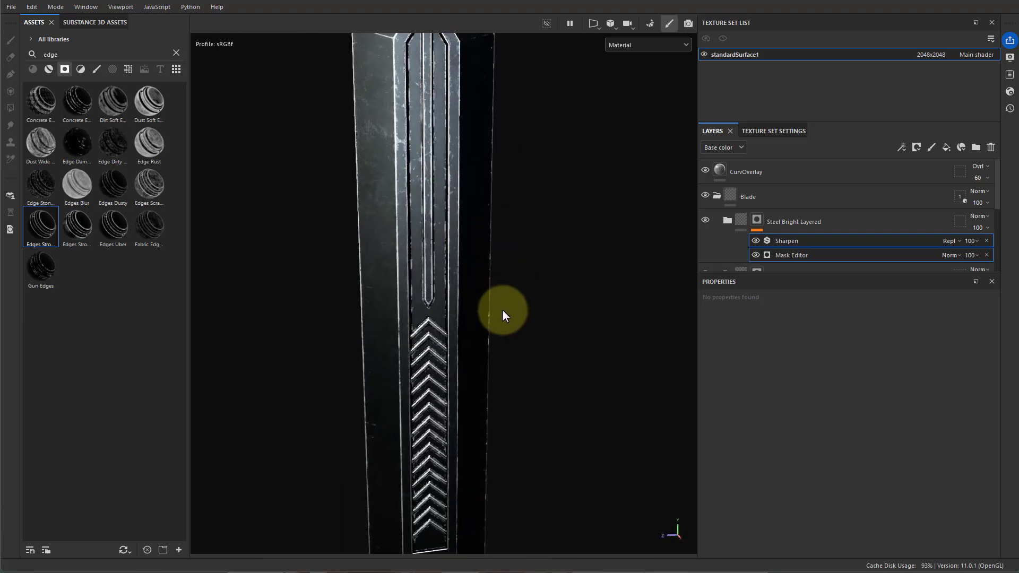
pyautogui.keyDown('alt'); pyautogui.moveTo(502, 308); pyautogui.dragTo(476, 277); pyautogui.keyUp('alt')
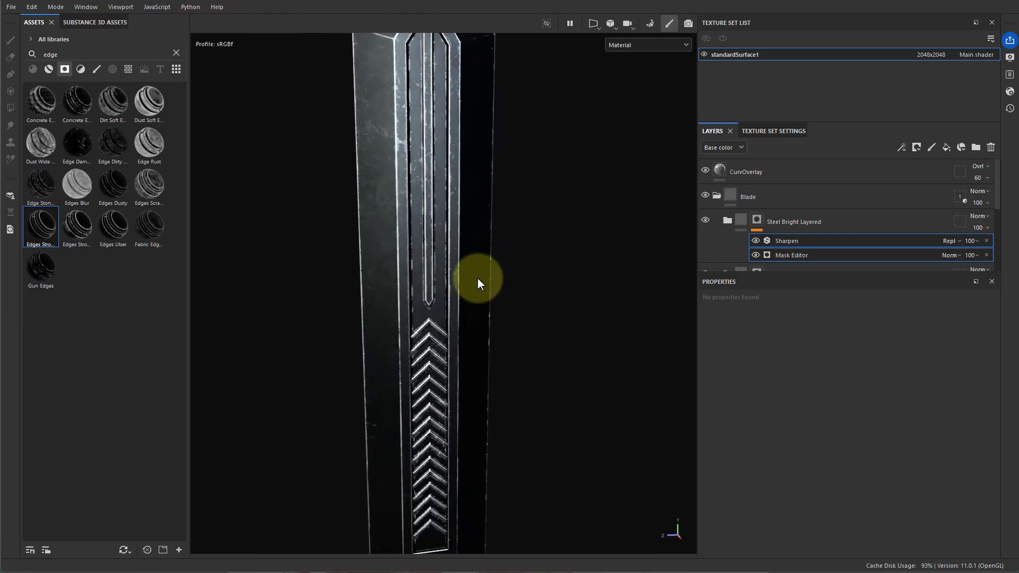
# Set Global Balance to 0.13 in the Mask Editor generator of the Steel Bright Layered mask
pyautogui.click(786, 256)
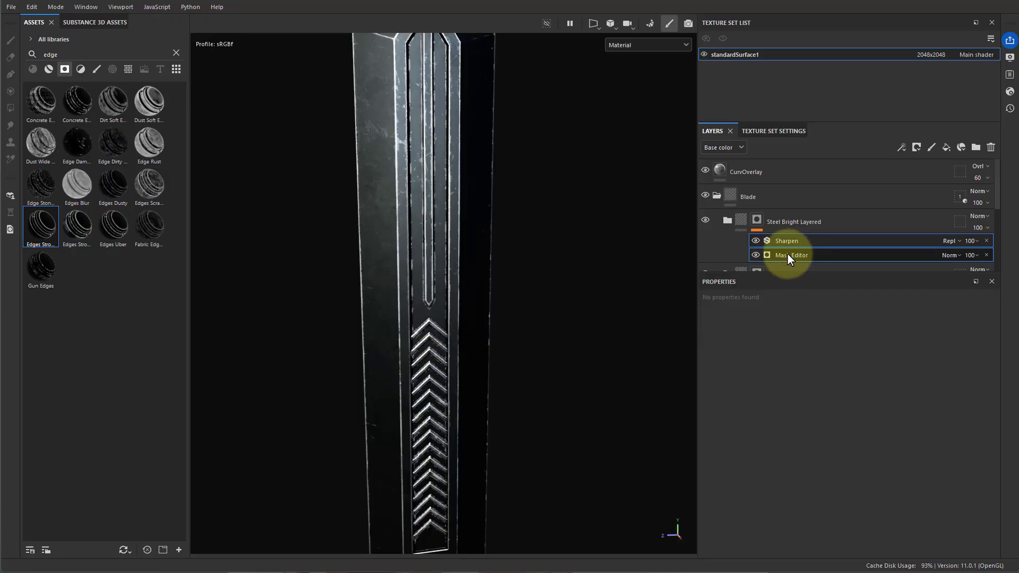
pyautogui.click(789, 255)
pyautogui.moveTo(778, 422); pyautogui.dragTo(748, 423)
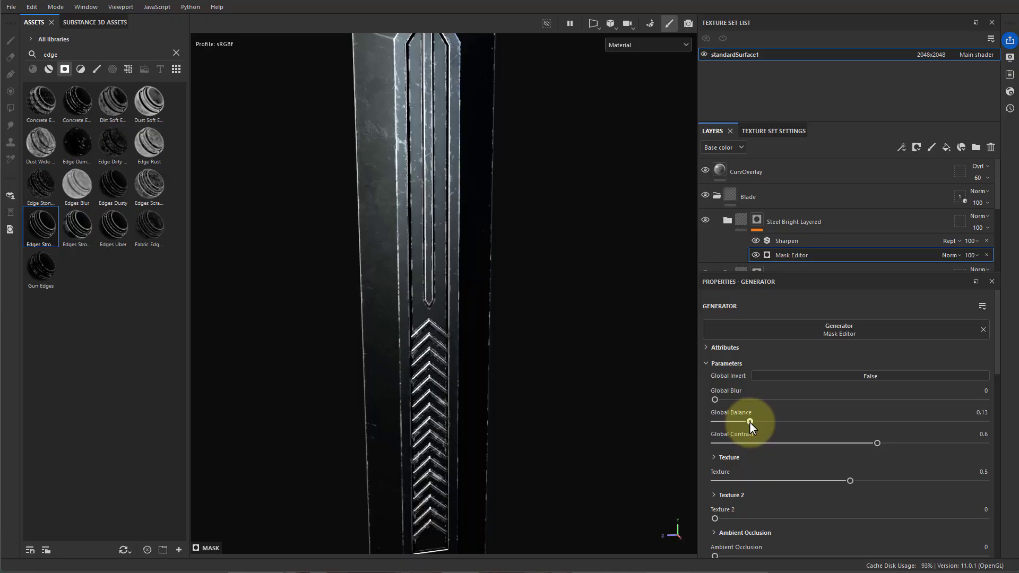
pyautogui.keyDown('alt'); pyautogui.moveTo(461, 338); pyautogui.dragTo(532, 249); pyautogui.keyUp('alt')
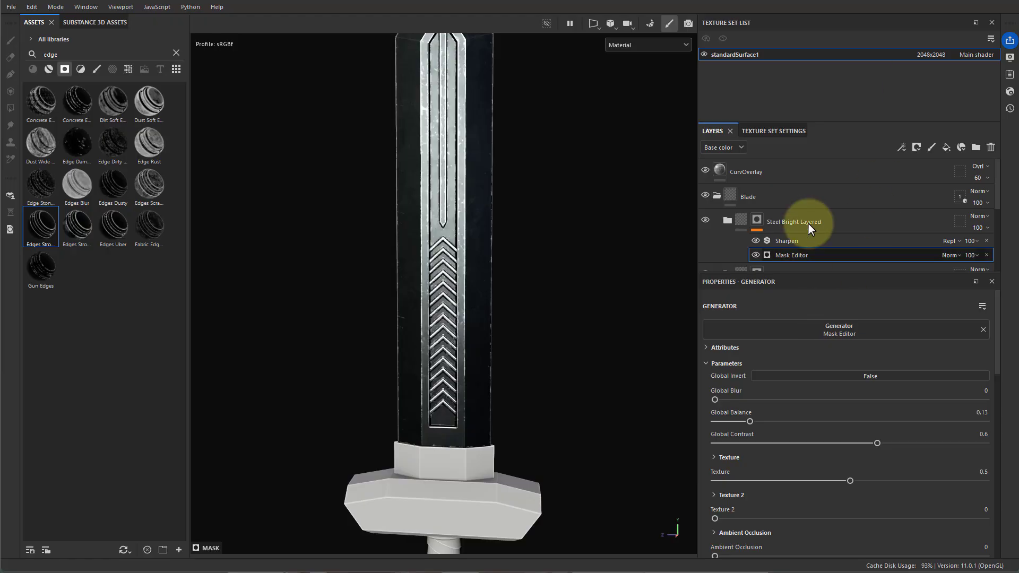
# Add a Position generator to the Steel Bright Layered mask, above its Sharpen filter
pyautogui.click(763, 219)
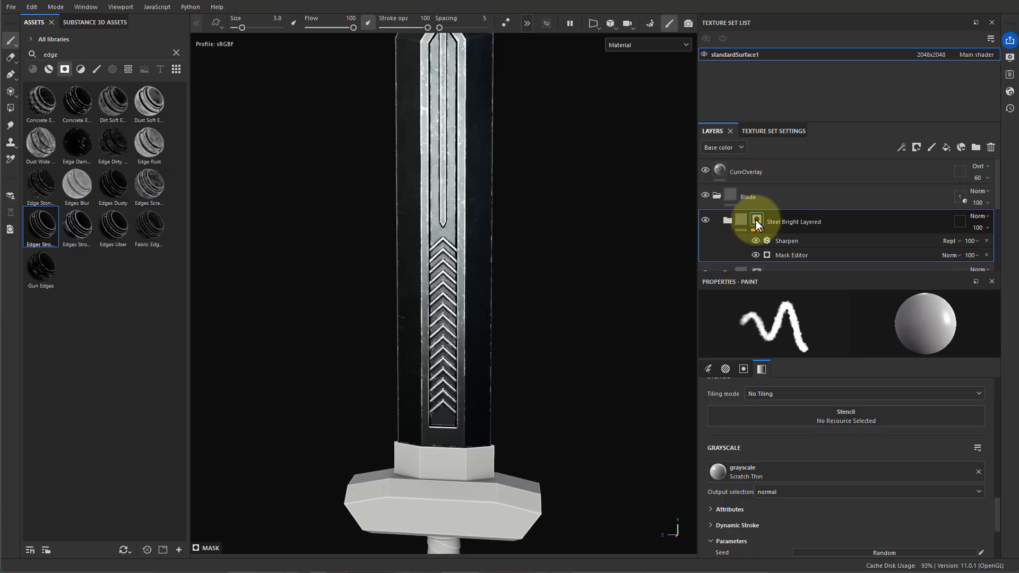
pyautogui.rightClick(756, 219)
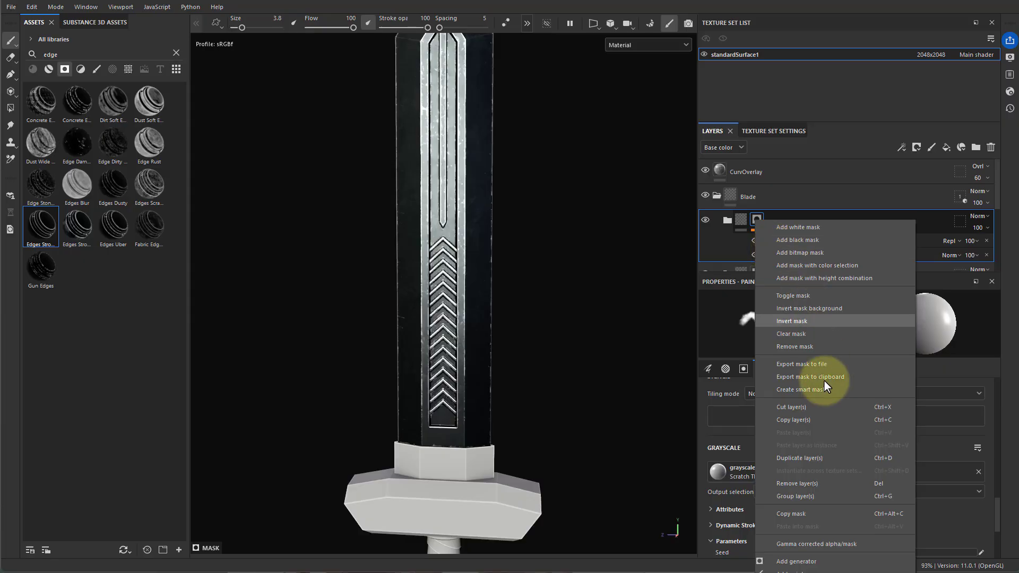
pyautogui.click(791, 561)
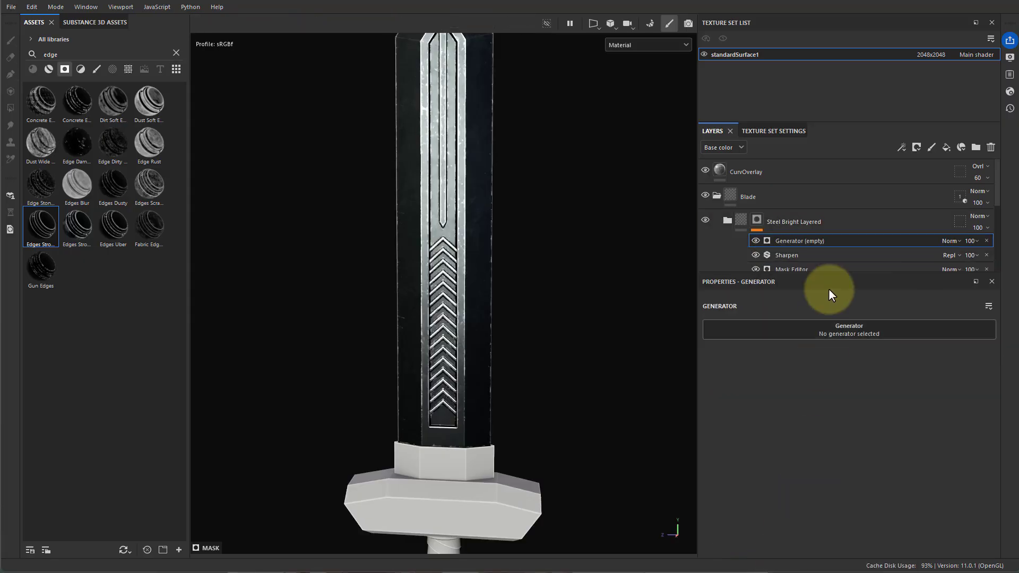
pyautogui.click(838, 330)
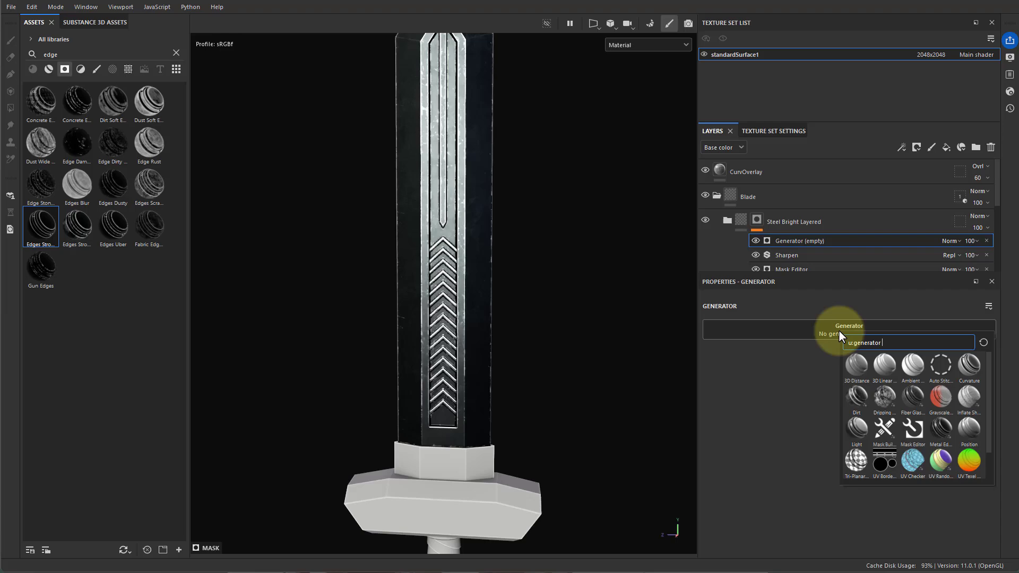
pyautogui.click(970, 430)
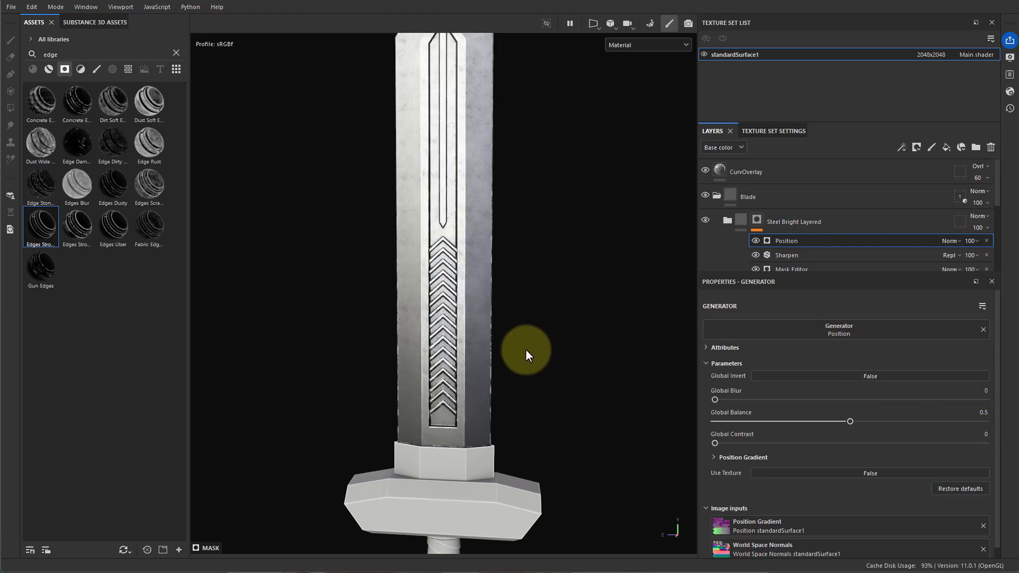
# Set the Position generator's Position Gradient to Balance 0.91 and Brightness -0.3 on the Steel Bright Layered mask
pyautogui.keyDown('alt'); pyautogui.moveTo(527, 307); pyautogui.dragTo(533, 355, button='middle'); pyautogui.keyUp('alt')
pyautogui.keyDown('alt'); pyautogui.moveTo(571, 312); pyautogui.dragTo(536, 331, button='right'); pyautogui.keyUp('alt')
pyautogui.keyDown('alt'); pyautogui.moveTo(536, 331); pyautogui.dragTo(541, 274, button='middle'); pyautogui.keyUp('alt')
pyautogui.keyDown('alt'); pyautogui.moveTo(592, 276); pyautogui.dragTo(535, 268, button='right'); pyautogui.keyUp('alt')
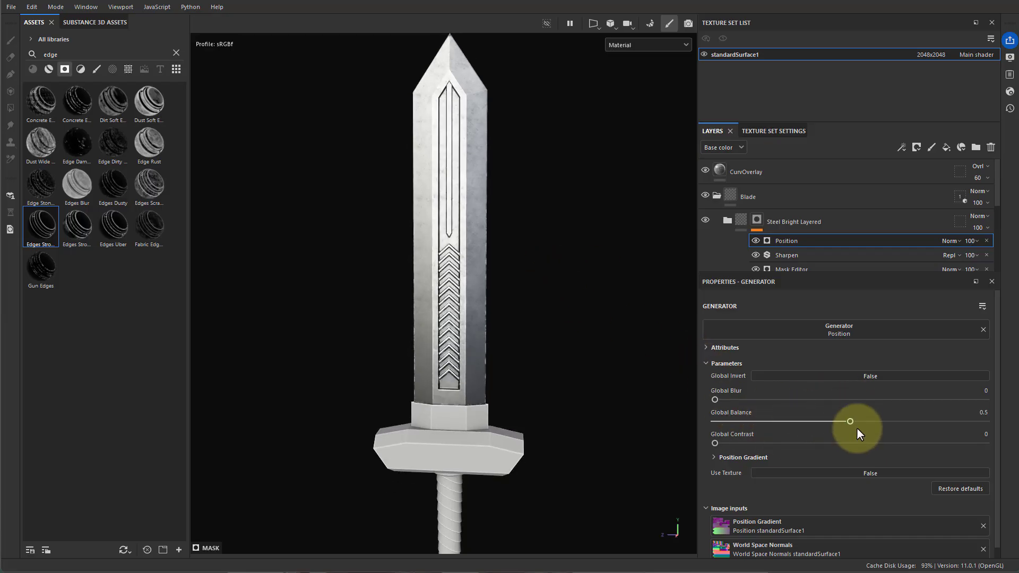
pyautogui.scroll(-1, 857, 433)
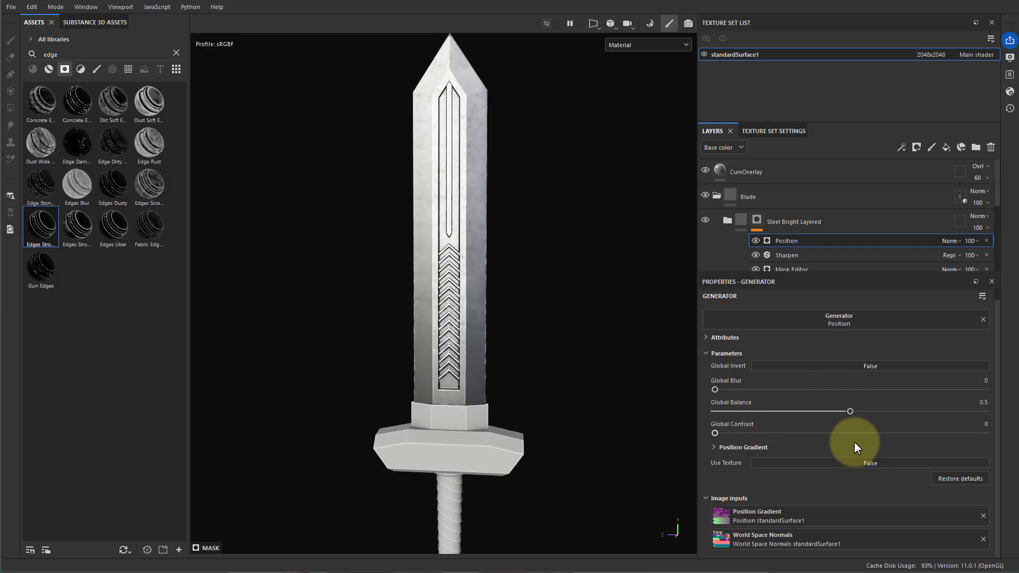
pyautogui.click(713, 447)
pyautogui.scroll(-5, 839, 435)
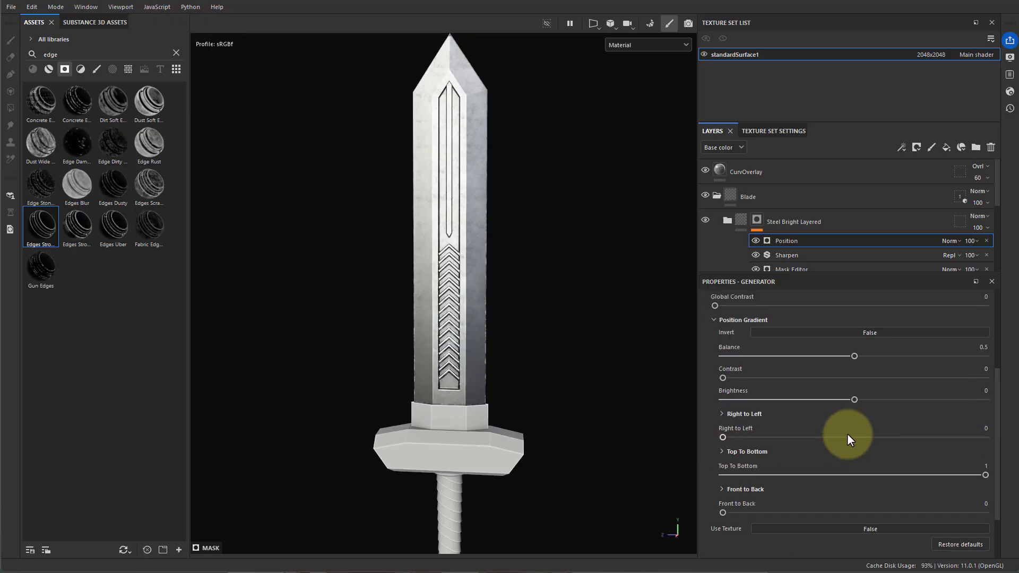
pyautogui.moveTo(857, 360); pyautogui.dragTo(950, 359)
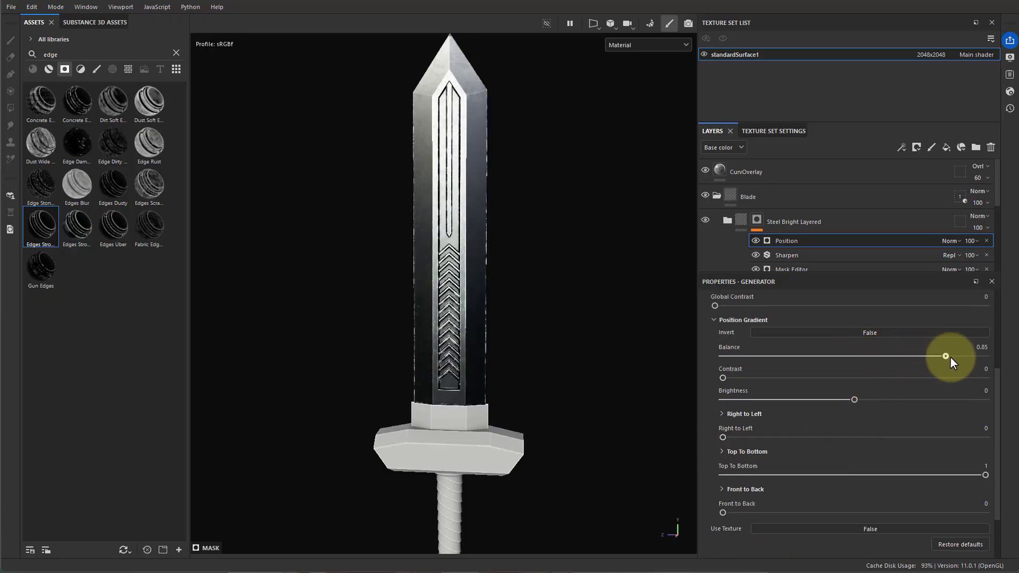
pyautogui.moveTo(854, 399); pyautogui.dragTo(815, 398)
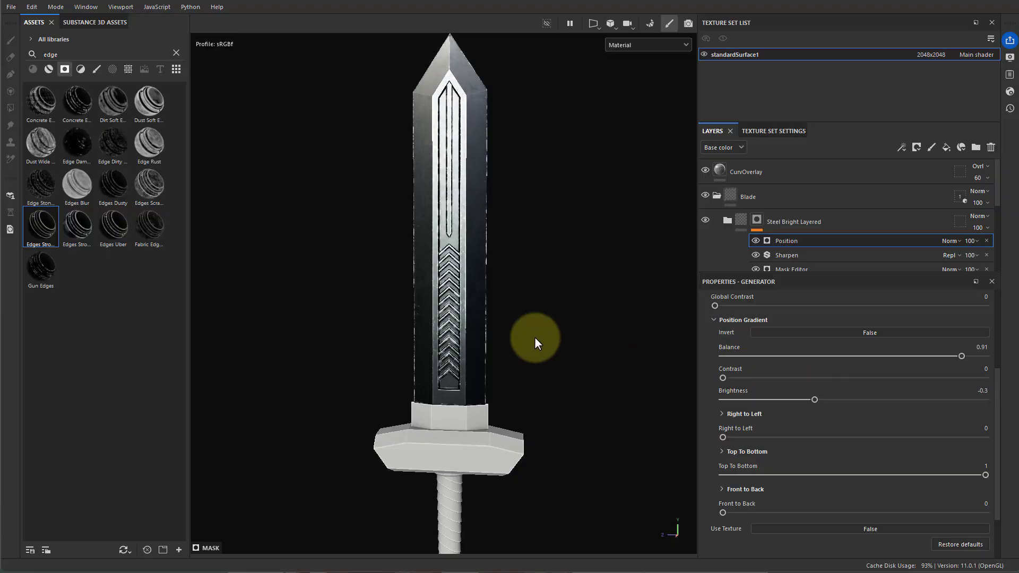
pyautogui.keyDown('alt'); pyautogui.moveTo(418, 348); pyautogui.dragTo(529, 366); pyautogui.keyUp('alt')
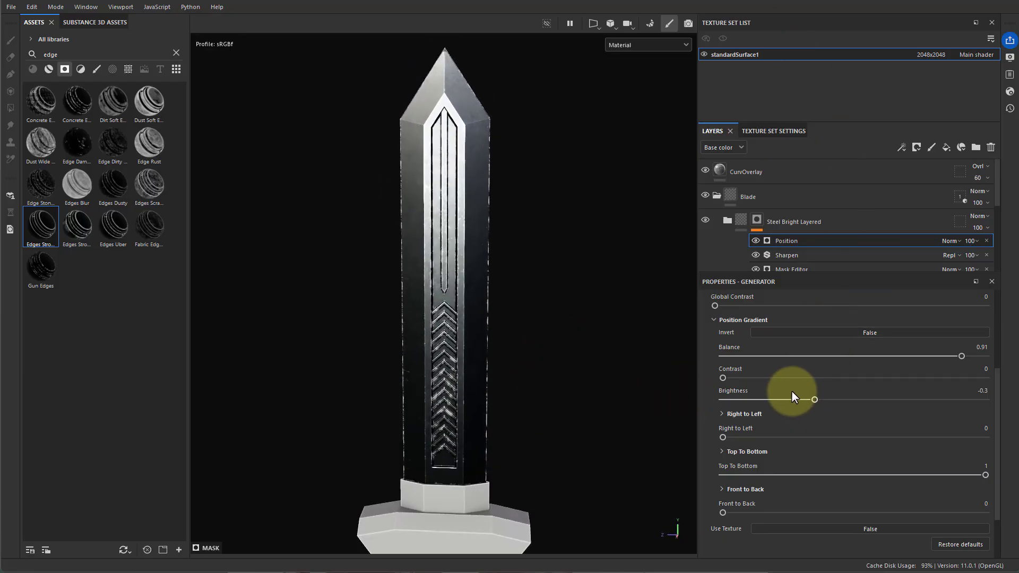
# Adjust the opacity of the Position generator on the Steel Bright Layered mask
pyautogui.scroll(5, 791, 382)
pyautogui.scroll(-8, 817, 393)
pyautogui.scroll(4, 824, 387)
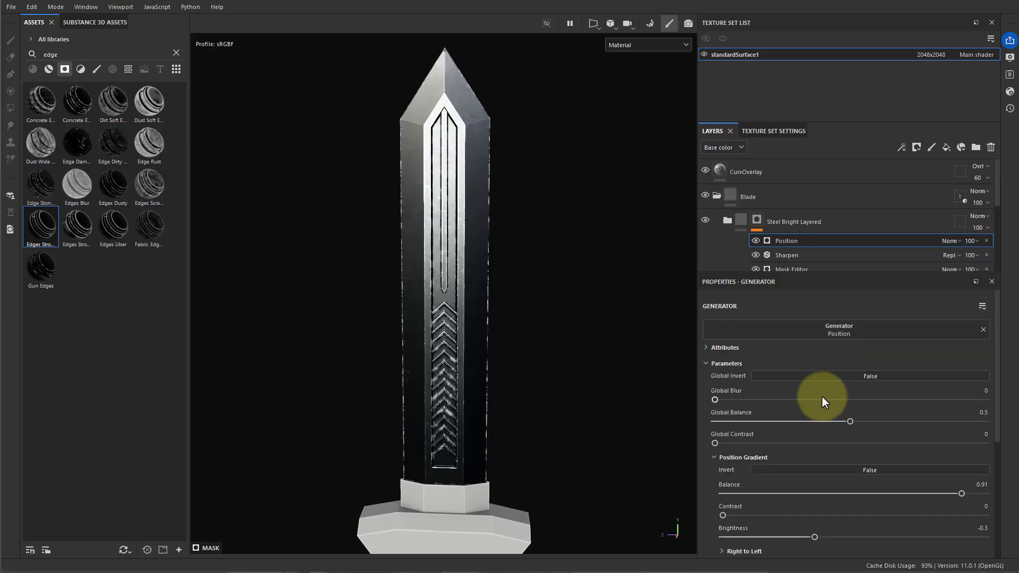
pyautogui.click(968, 241)
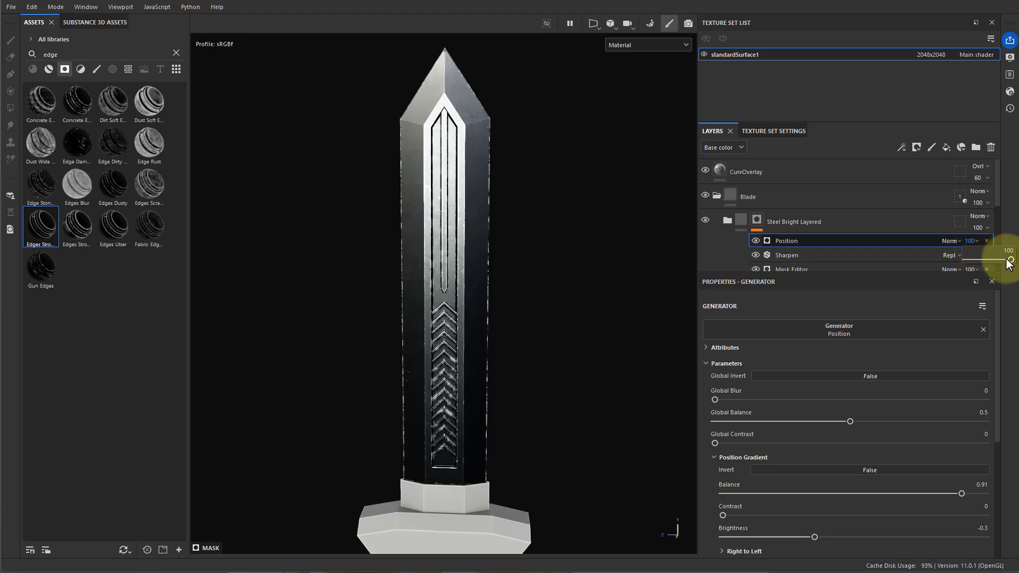
pyautogui.moveTo(985, 257); pyautogui.dragTo(995, 261)
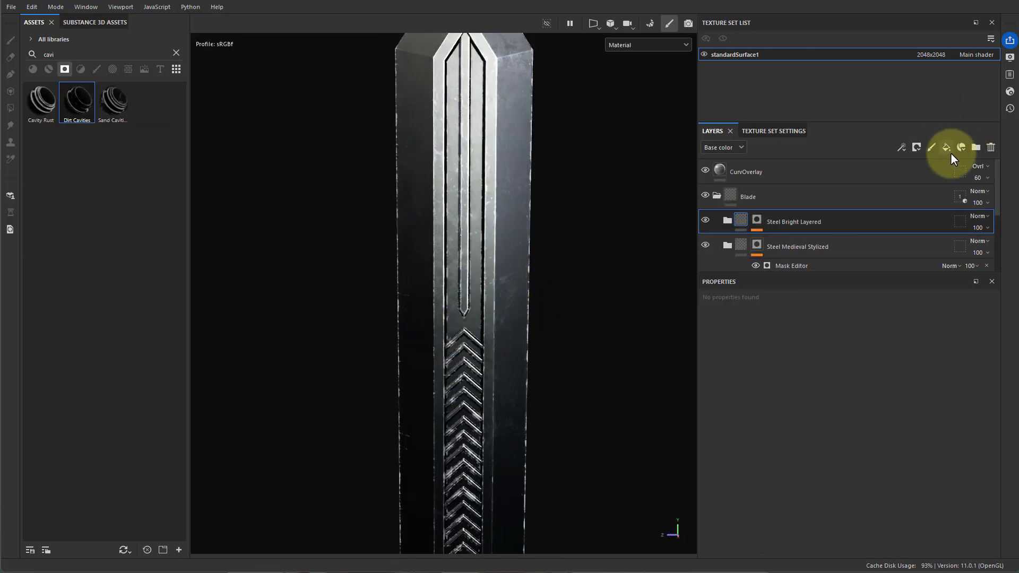
# Add a fill layer named Dirt above Steel Bright Layered in the Blade folder
pyautogui.click(948, 148)
pyautogui.doubleClick(762, 221)
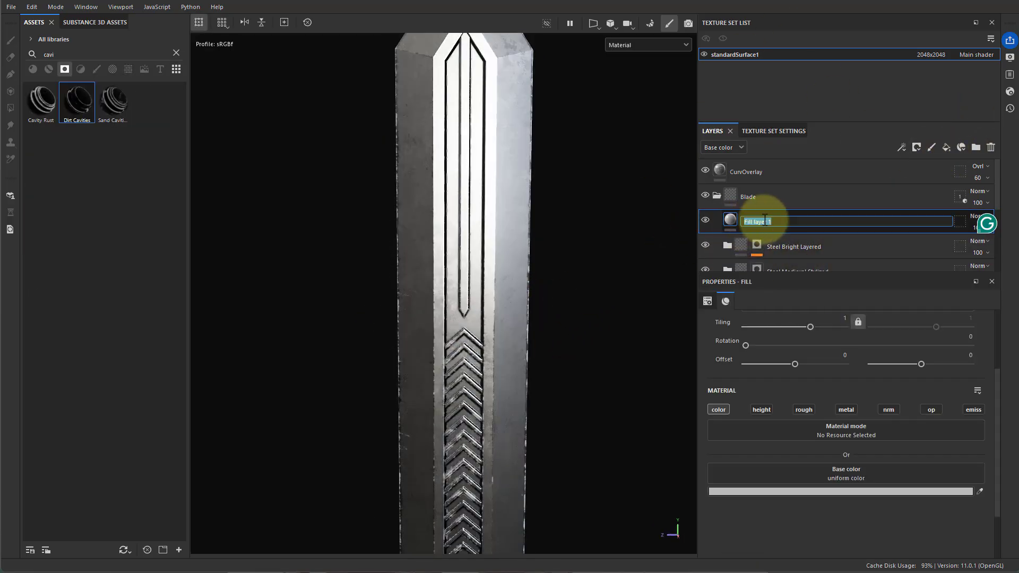
pyautogui.write('Dirt')
pyautogui.press('Return')
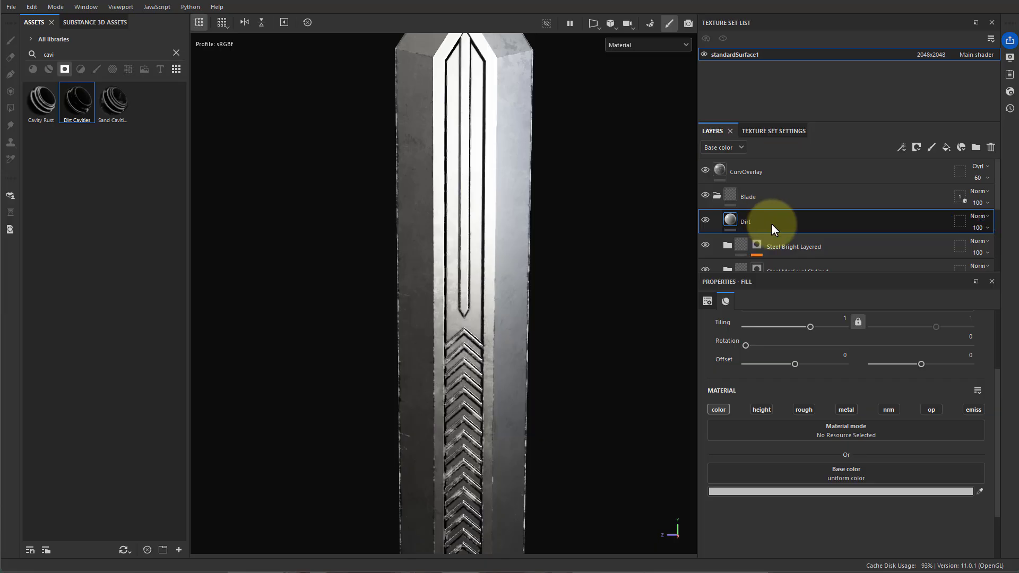
# Give the Dirt fill a dark reddish-brown base color, then enable its roughness channel and set it to 1
pyautogui.click(817, 494)
pyautogui.moveTo(865, 517); pyautogui.dragTo(838, 539)
pyautogui.click(945, 428)
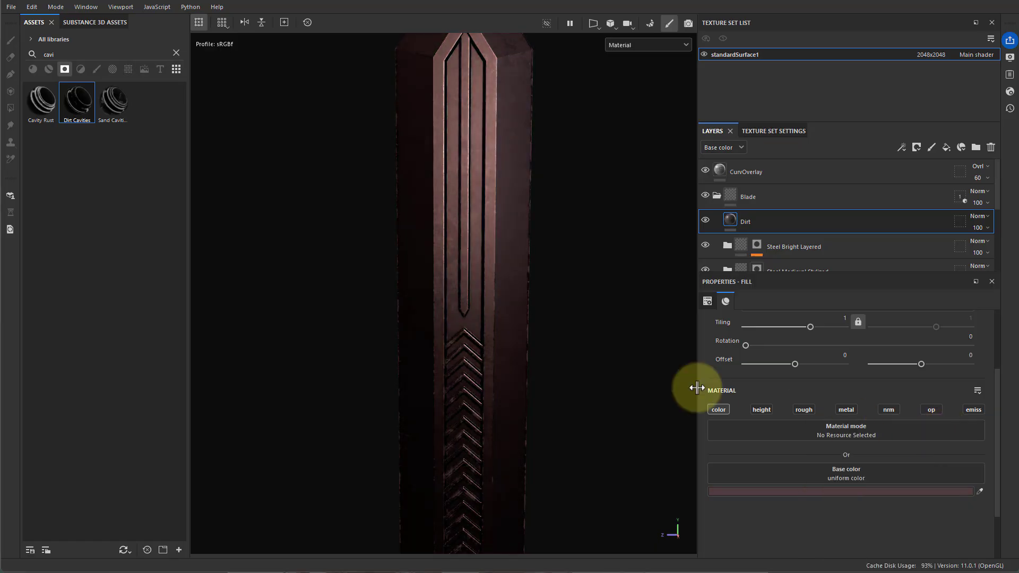
pyautogui.scroll(1, 859, 412)
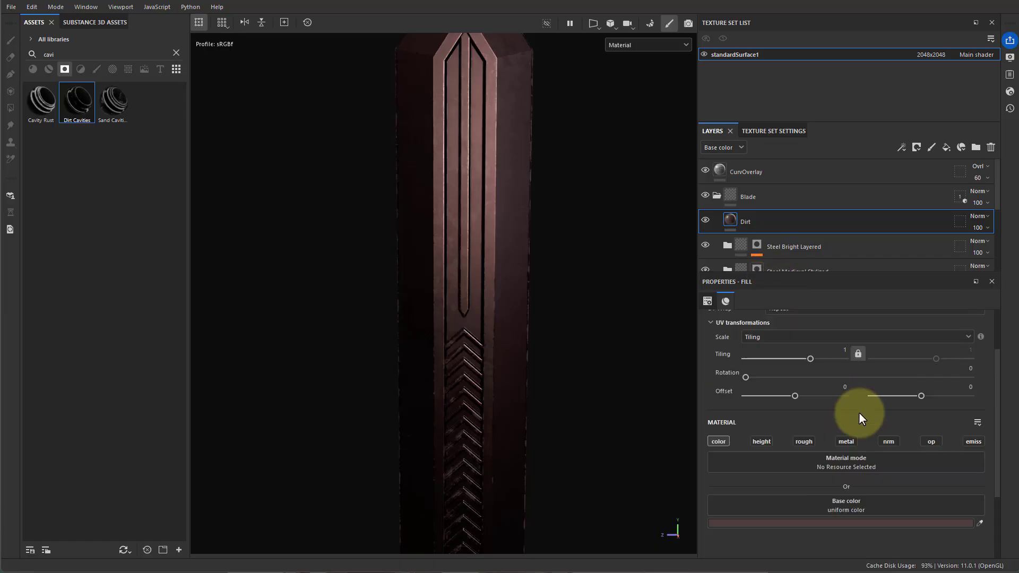
pyautogui.click(798, 442)
pyautogui.scroll(-3, 885, 506)
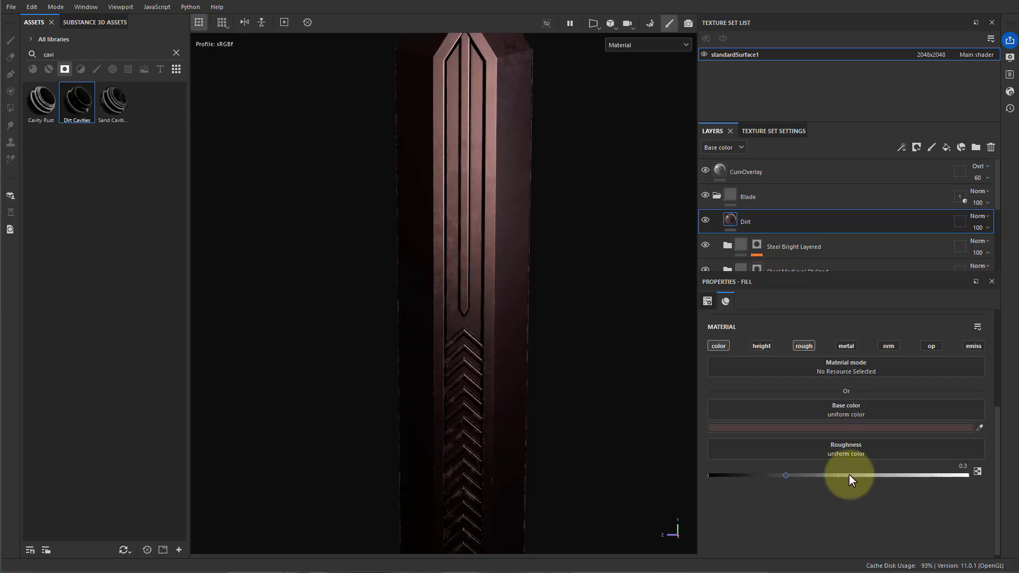
pyautogui.moveTo(849, 475); pyautogui.dragTo(966, 475)
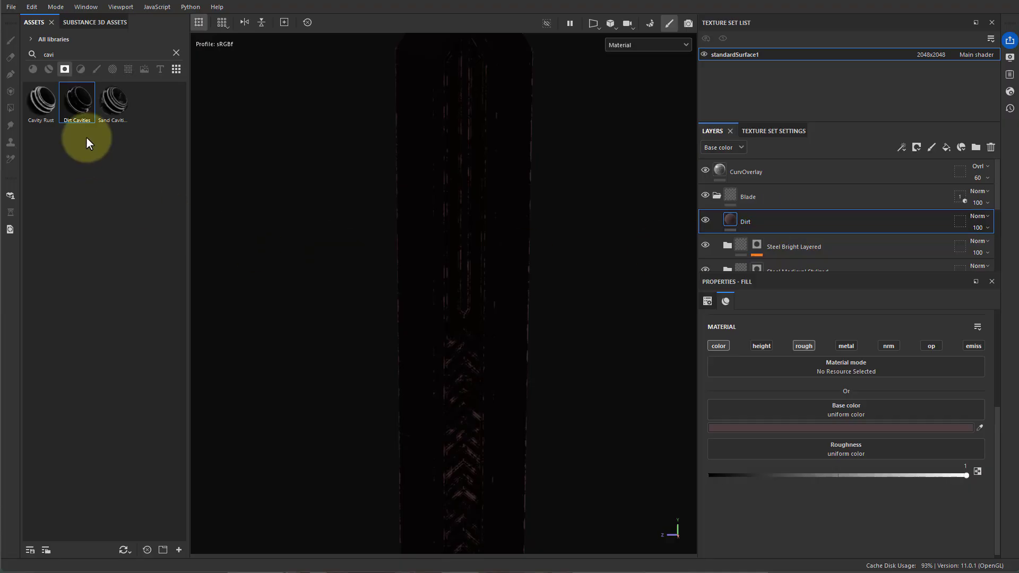
# Find the cavity smart masks with the search "cav" and apply Dirt Cavities to the Dirt layer
pyautogui.doubleClick(69, 55)
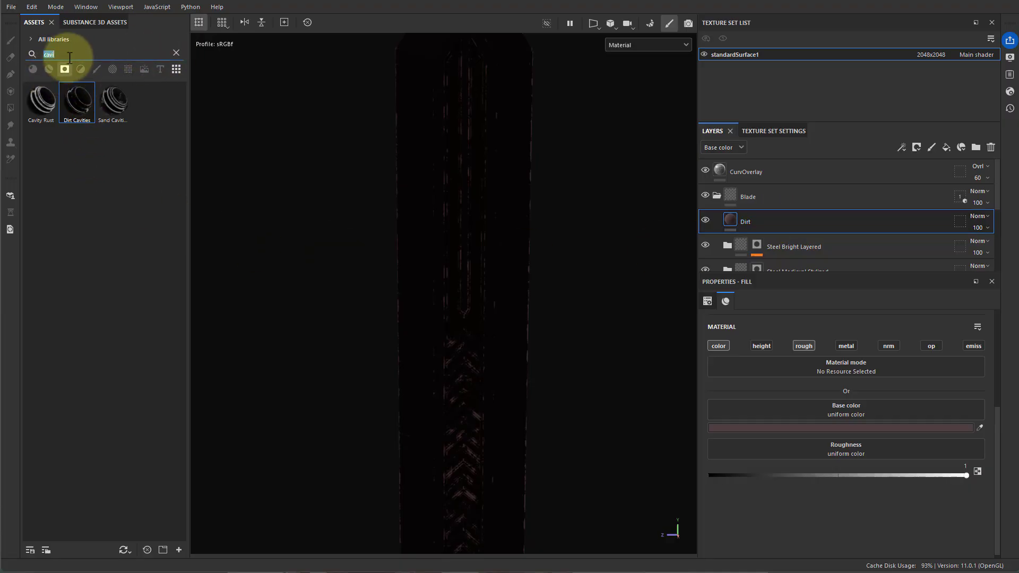
pyautogui.write('cavity')
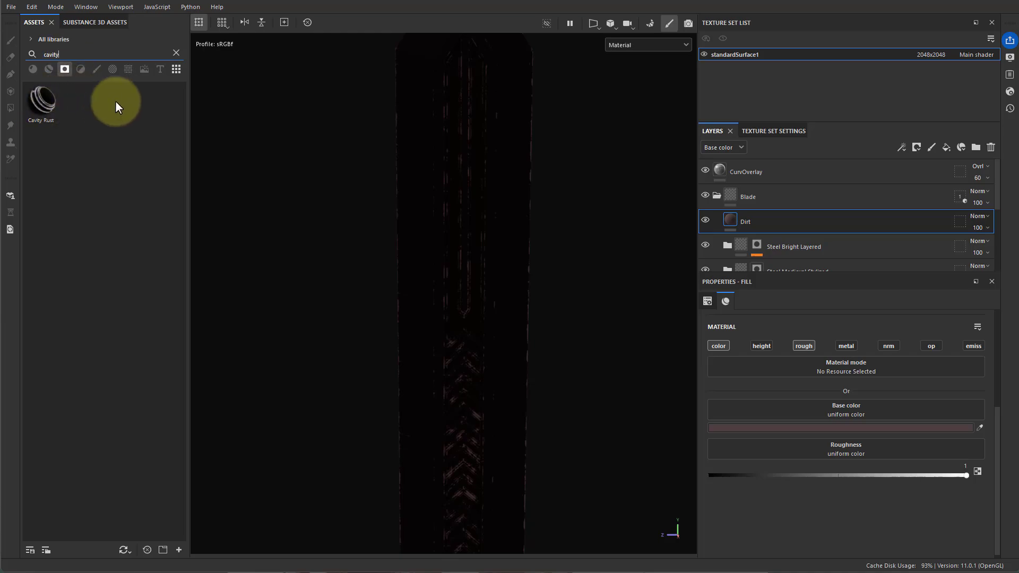
pyautogui.press('BackSpace')
pyautogui.press('BackSpace')
pyautogui.press('BackSpace')
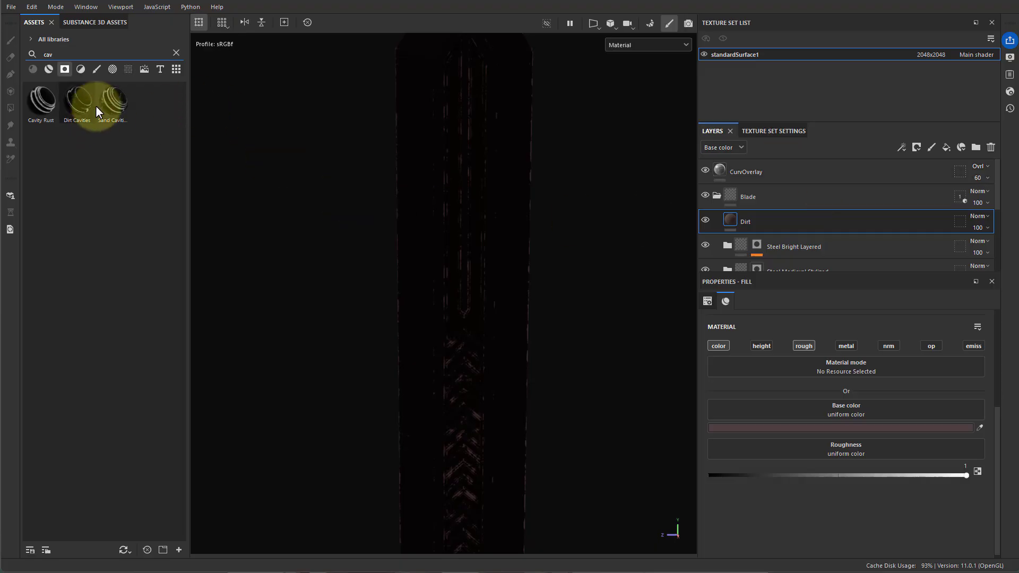
pyautogui.moveTo(96, 105)
pyautogui.mouseDown()
pyautogui.moveTo(180, 199)
pyautogui.moveTo(816, 227)
pyautogui.moveTo(748, 217)
pyautogui.mouseUp()
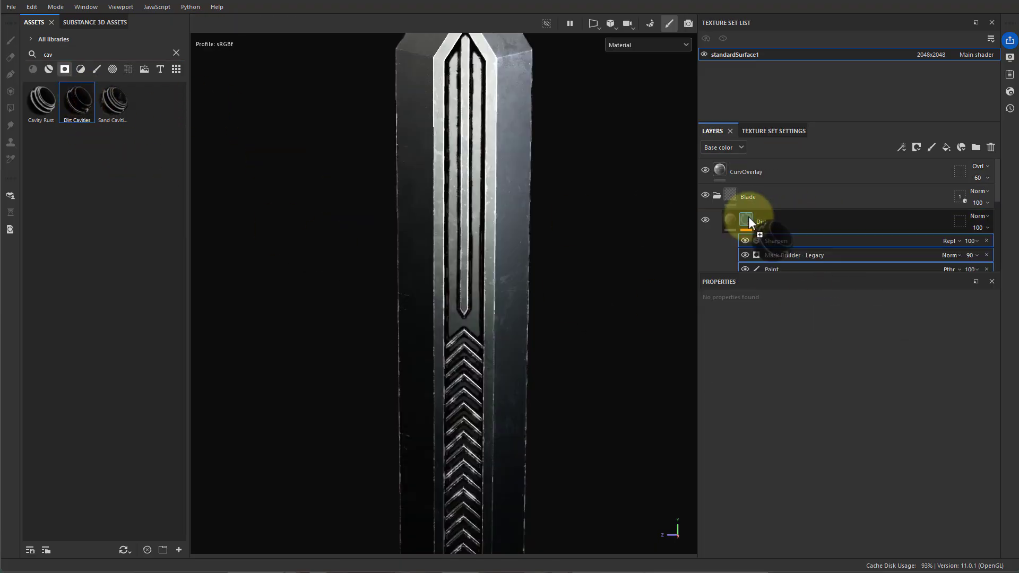
pyautogui.keyDown('alt'); pyautogui.moveTo(519, 361); pyautogui.dragTo(514, 381); pyautogui.keyUp('alt')
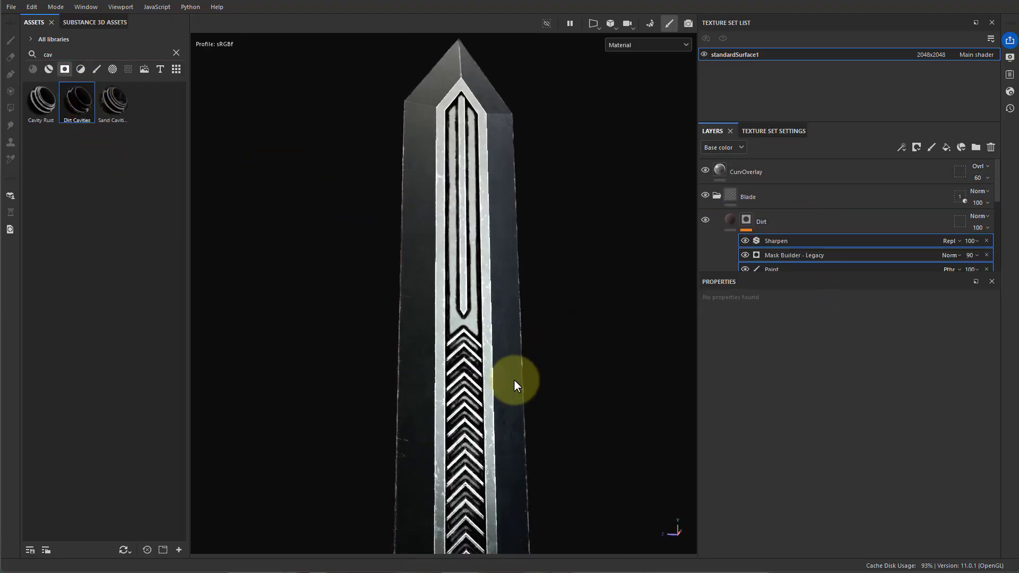
pyautogui.keyDown('alt'); pyautogui.moveTo(427, 441); pyautogui.dragTo(434, 293, button='middle'); pyautogui.keyUp('alt')
pyautogui.keyDown('alt'); pyautogui.moveTo(434, 293); pyautogui.dragTo(618, 362, button='right'); pyautogui.keyUp('alt')
pyautogui.keyDown('alt'); pyautogui.moveTo(618, 362); pyautogui.dragTo(603, 257); pyautogui.keyUp('alt')
# Collapse the Blade folder and add the Copper Red Bleached smart material to the Collars folder
pyautogui.click(717, 194)
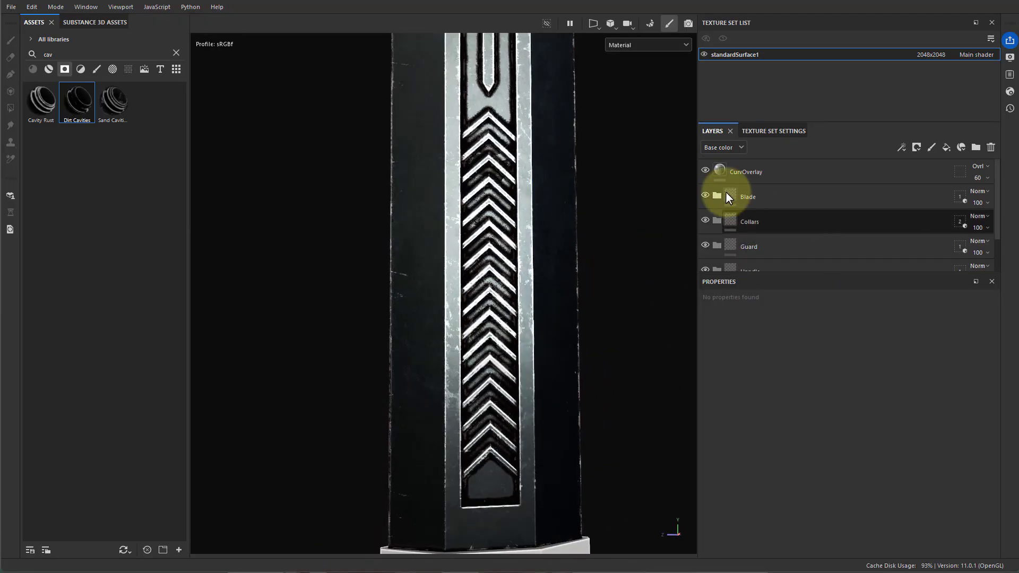
pyautogui.click(50, 69)
pyautogui.click(177, 53)
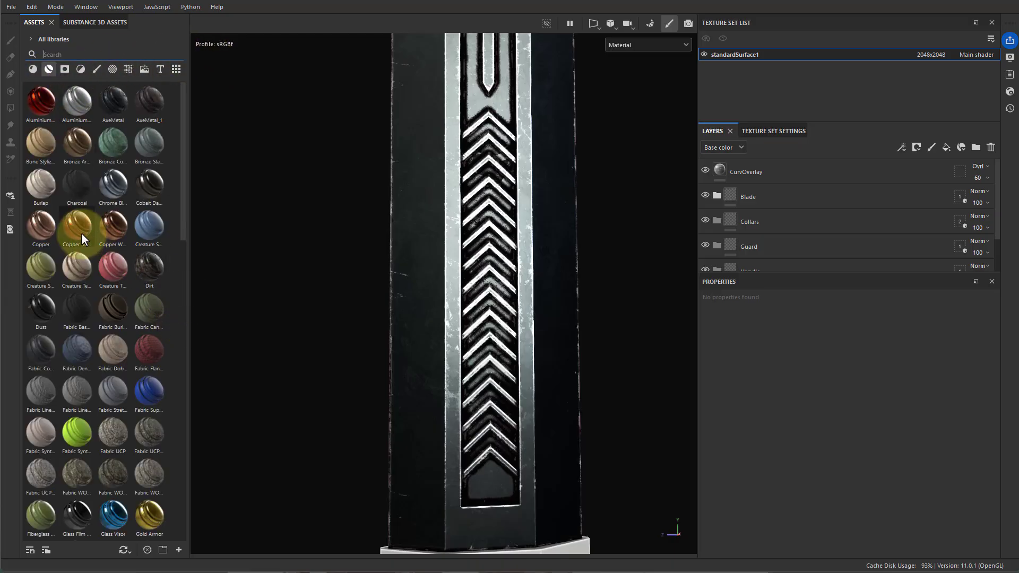
pyautogui.moveTo(81, 231); pyautogui.dragTo(721, 226)
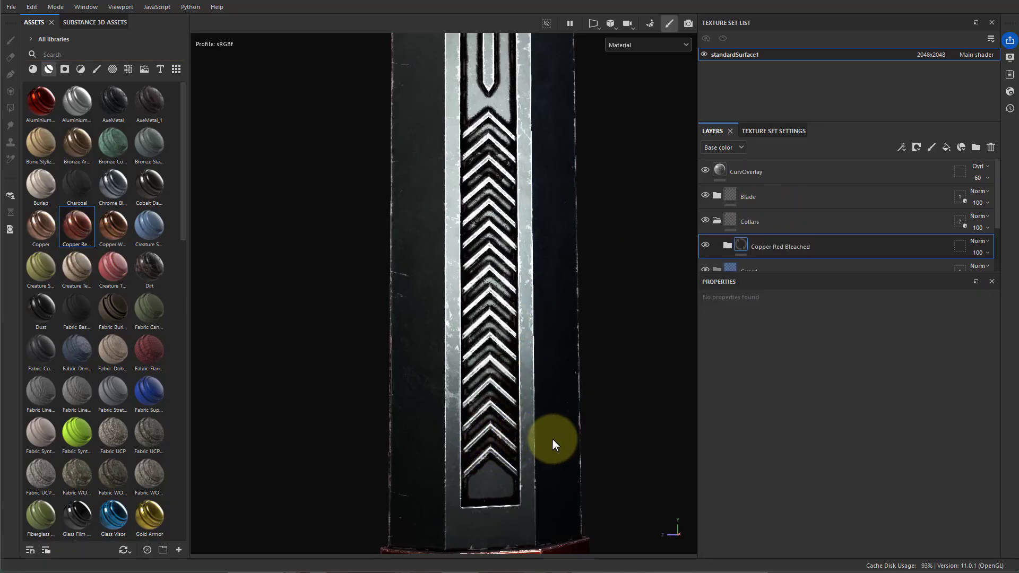
# Collapse the Collars folder and add the Bronze Armor smart material to the Guard folder
pyautogui.moveTo(553, 439); pyautogui.dragTo(610, 295, button='middle')
pyautogui.keyDown('alt'); pyautogui.moveTo(610, 295); pyautogui.dragTo(339, 281, button='right'); pyautogui.keyUp('alt')
pyautogui.keyDown('alt'); pyautogui.moveTo(497, 309); pyautogui.dragTo(454, 150, button='middle'); pyautogui.keyUp('alt')
pyautogui.keyDown('alt'); pyautogui.moveTo(454, 150); pyautogui.dragTo(494, 280, button='right'); pyautogui.keyUp('alt')
pyautogui.keyDown('alt'); pyautogui.moveTo(537, 279); pyautogui.dragTo(519, 294); pyautogui.keyUp('alt')
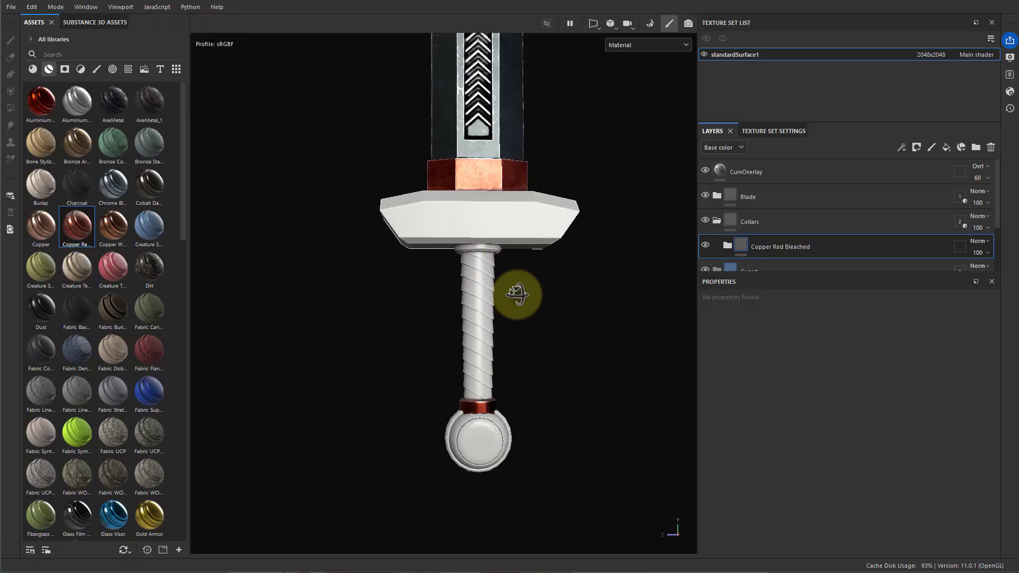
pyautogui.keyDown('alt'); pyautogui.moveTo(535, 270); pyautogui.dragTo(535, 329, button='middle'); pyautogui.keyUp('alt')
pyautogui.keyDown('alt'); pyautogui.moveTo(535, 328); pyautogui.dragTo(555, 304, button='right'); pyautogui.keyUp('alt')
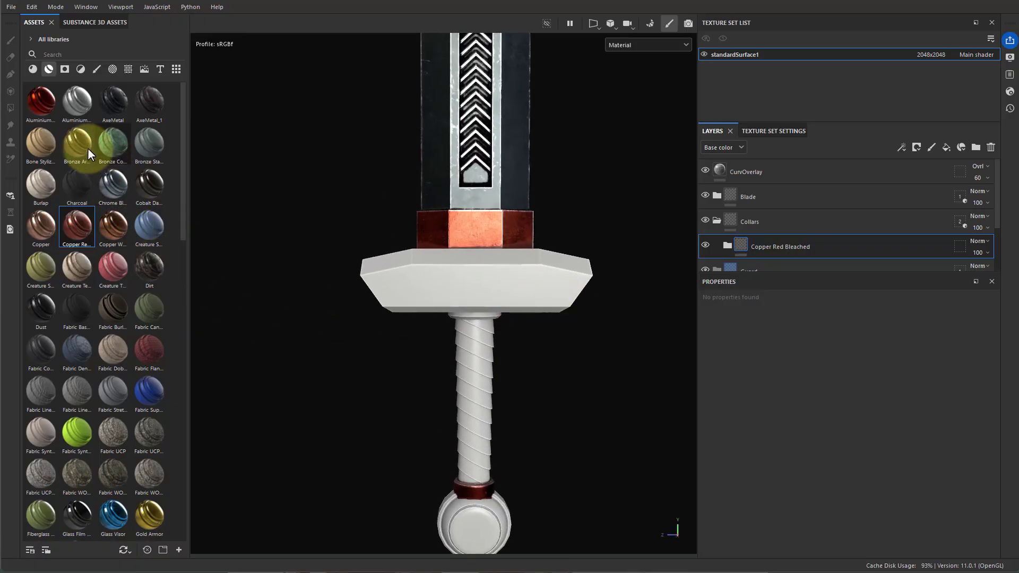
pyautogui.click(716, 221)
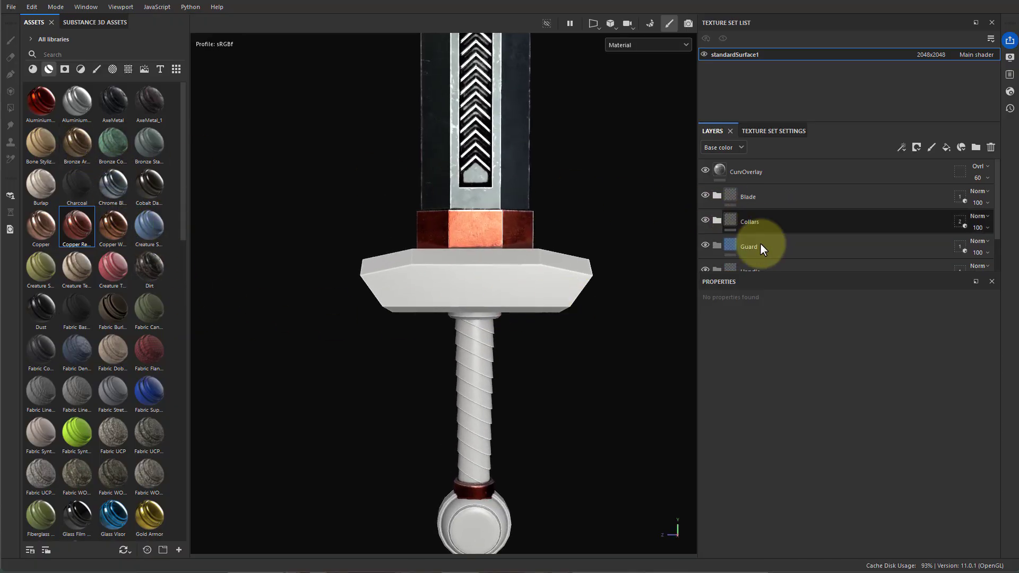
pyautogui.scroll(-2, 764, 239)
pyautogui.moveTo(79, 143); pyautogui.dragTo(727, 198)
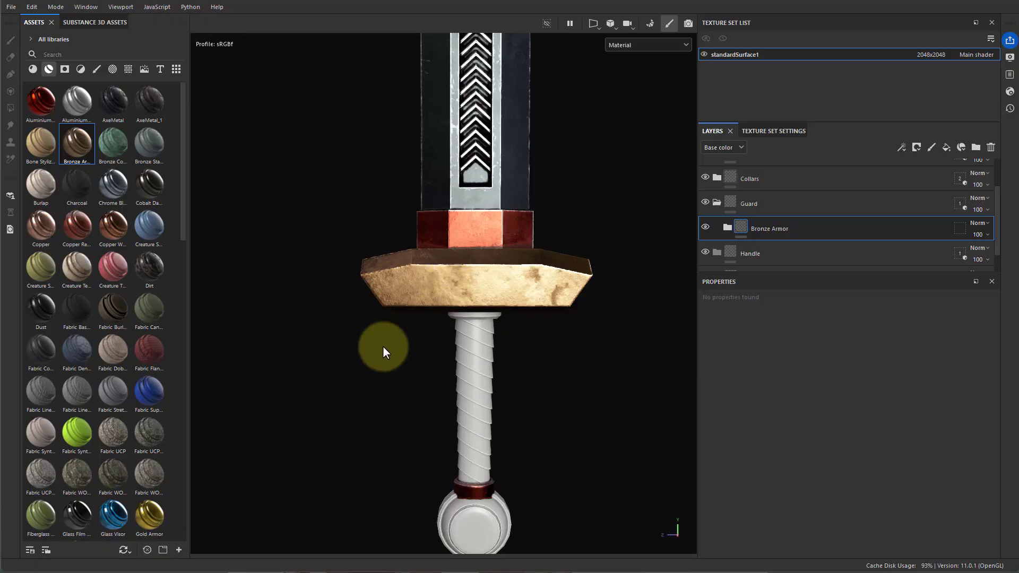
pyautogui.keyDown('alt'); pyautogui.moveTo(383, 345); pyautogui.dragTo(400, 364); pyautogui.keyUp('alt')
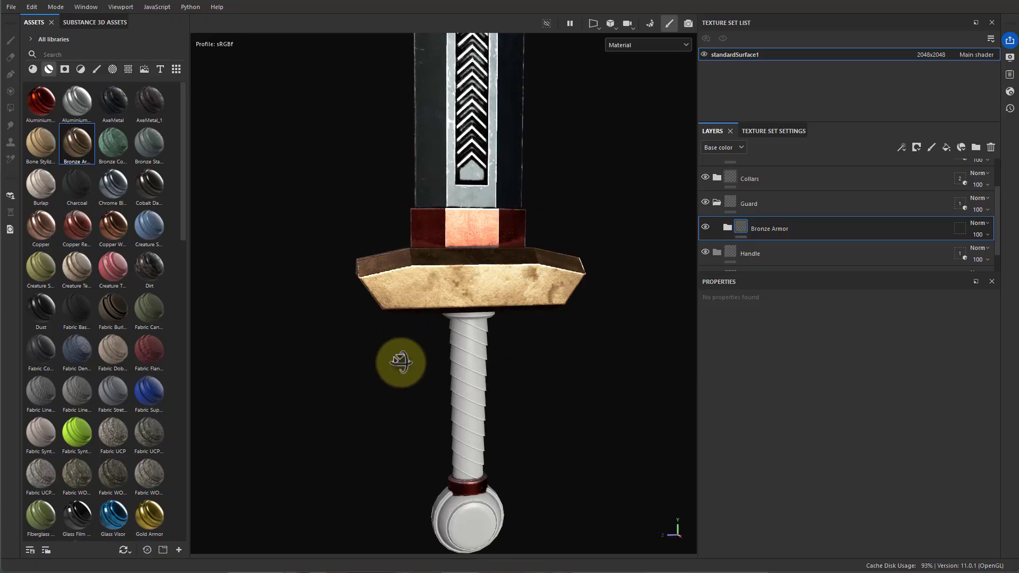
# Search the smart materials for "leather" and add Leather Stylized to the Handle folder
pyautogui.click(78, 55)
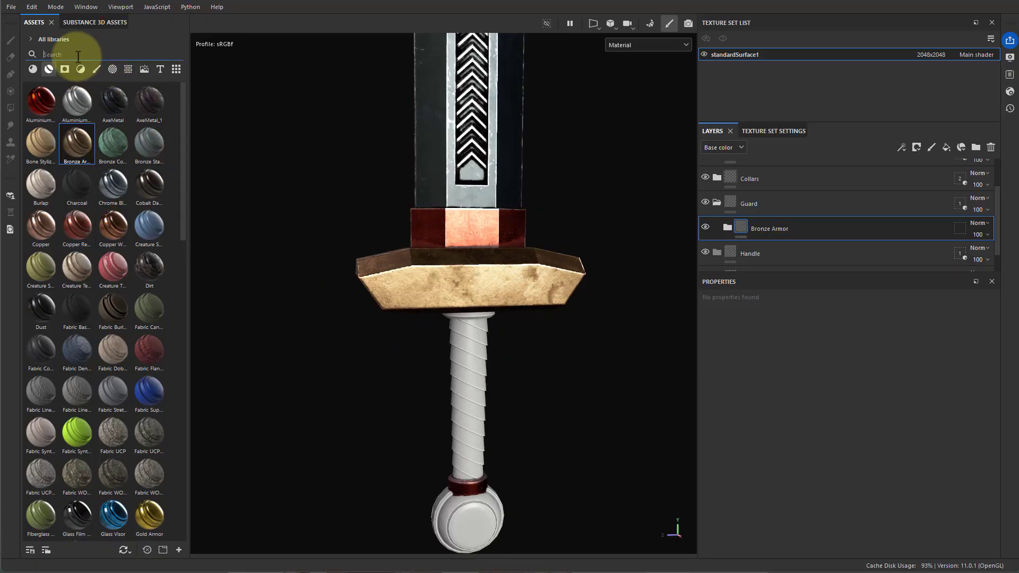
pyautogui.write('leather')
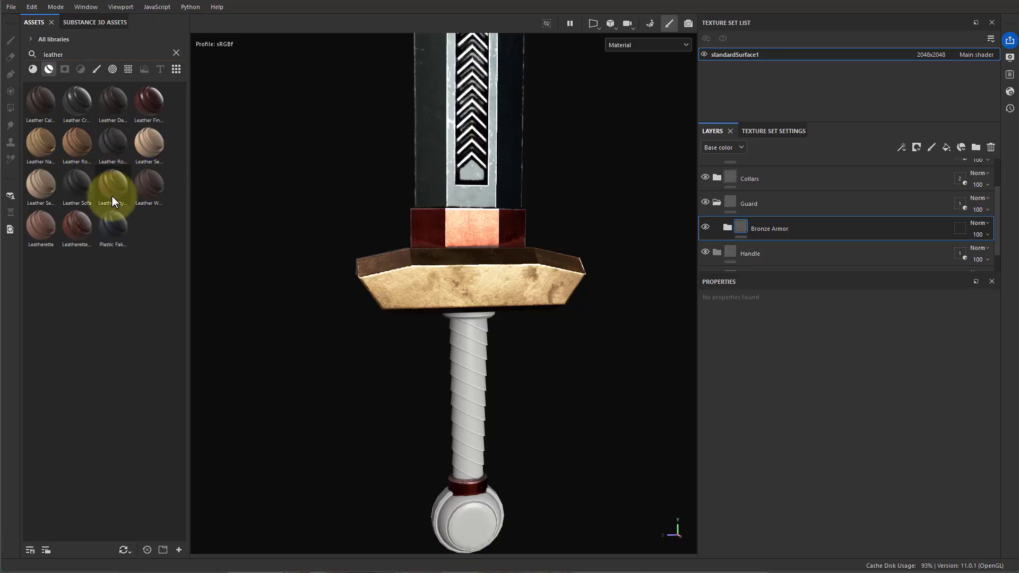
pyautogui.moveTo(110, 190)
pyautogui.mouseDown()
pyautogui.moveTo(124, 213)
pyautogui.moveTo(437, 272)
pyautogui.moveTo(749, 241)
pyautogui.moveTo(747, 228)
pyautogui.moveTo(721, 215)
pyautogui.moveTo(721, 257)
pyautogui.moveTo(715, 245)
pyautogui.mouseUp()
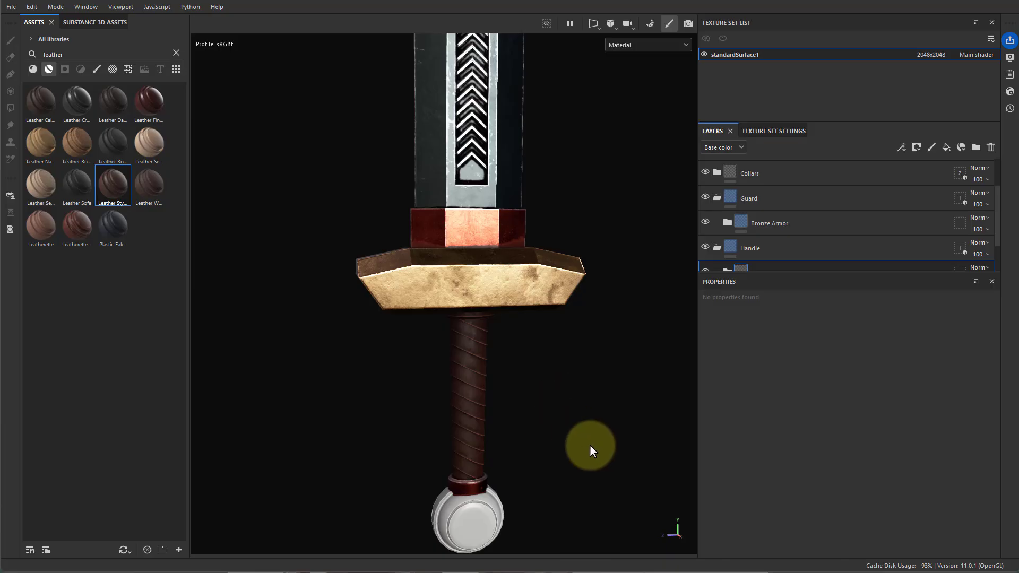
pyautogui.keyDown('alt'); pyautogui.moveTo(590, 446); pyautogui.dragTo(551, 318); pyautogui.keyUp('alt')
pyautogui.keyDown('alt'); pyautogui.moveTo(550, 319); pyautogui.dragTo(532, 255, button='middle'); pyautogui.keyUp('alt')
pyautogui.scroll(2, 532, 255)
pyautogui.scroll(-2, 796, 228)
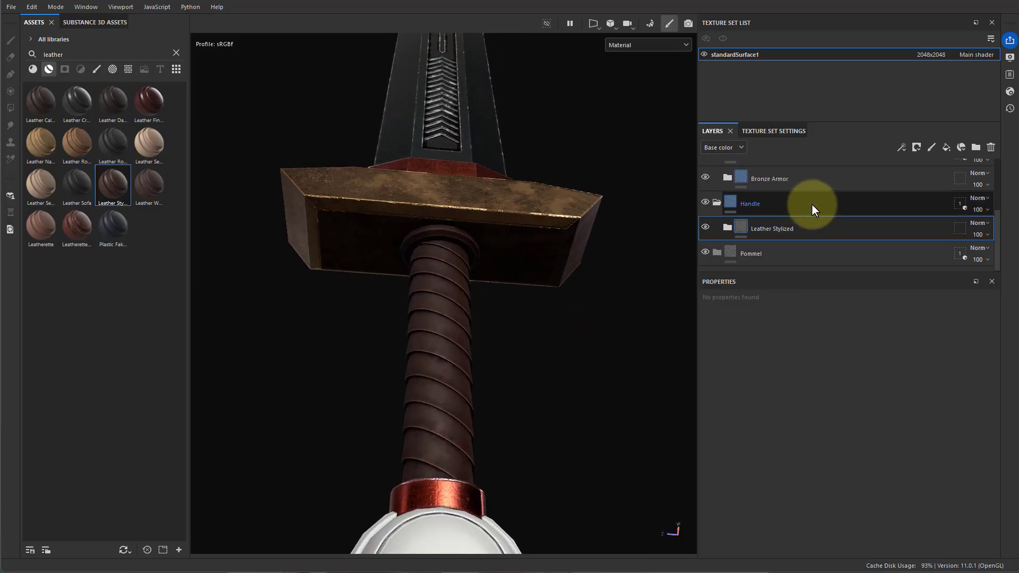
# Clear the asset search and add the Steel Dark Aged smart material to the Handle folder above Leather Stylized
pyautogui.click(65, 70)
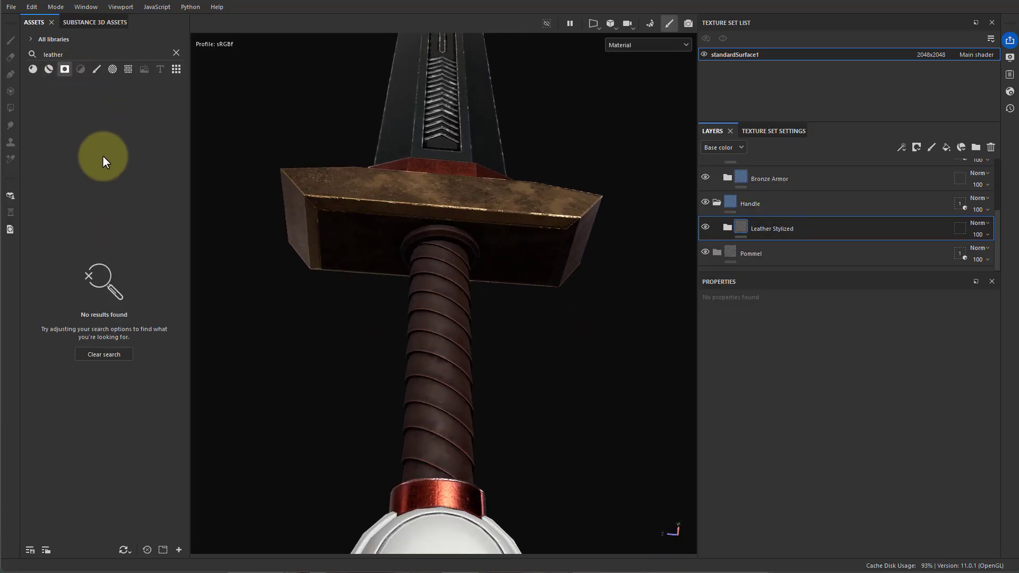
pyautogui.click(51, 69)
pyautogui.click(176, 52)
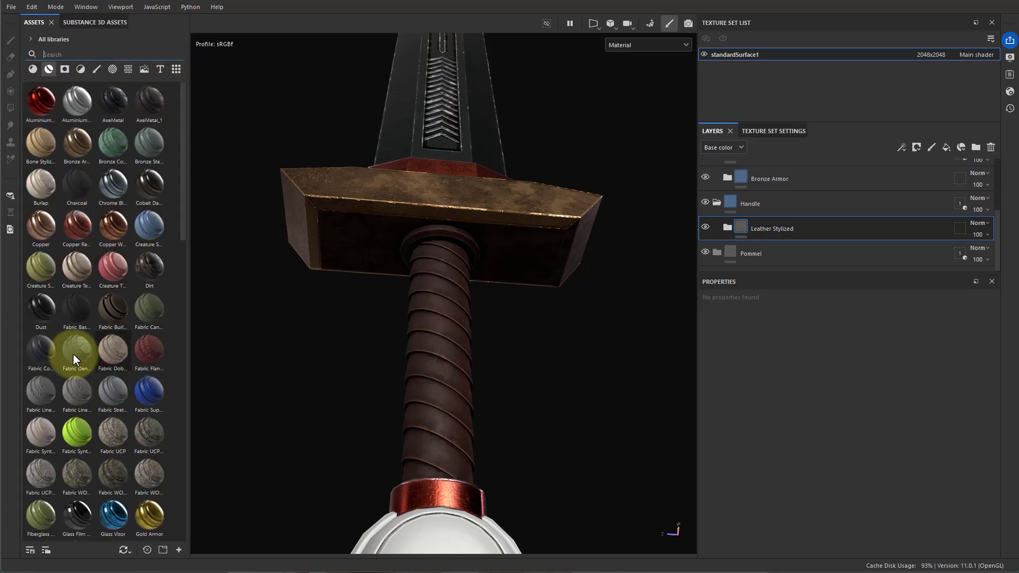
pyautogui.scroll(-10, 120, 333)
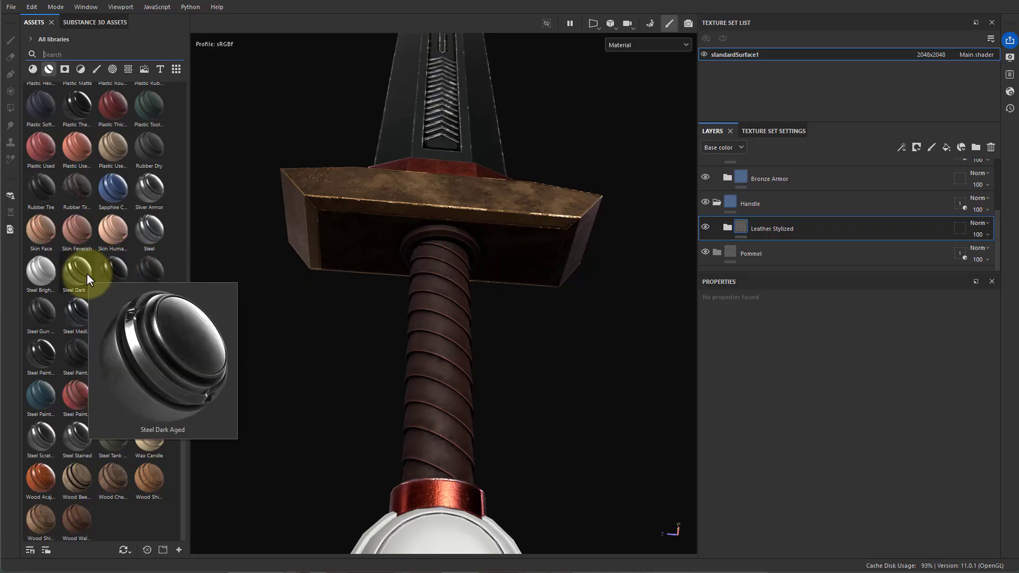
pyautogui.moveTo(83, 274); pyautogui.dragTo(730, 200)
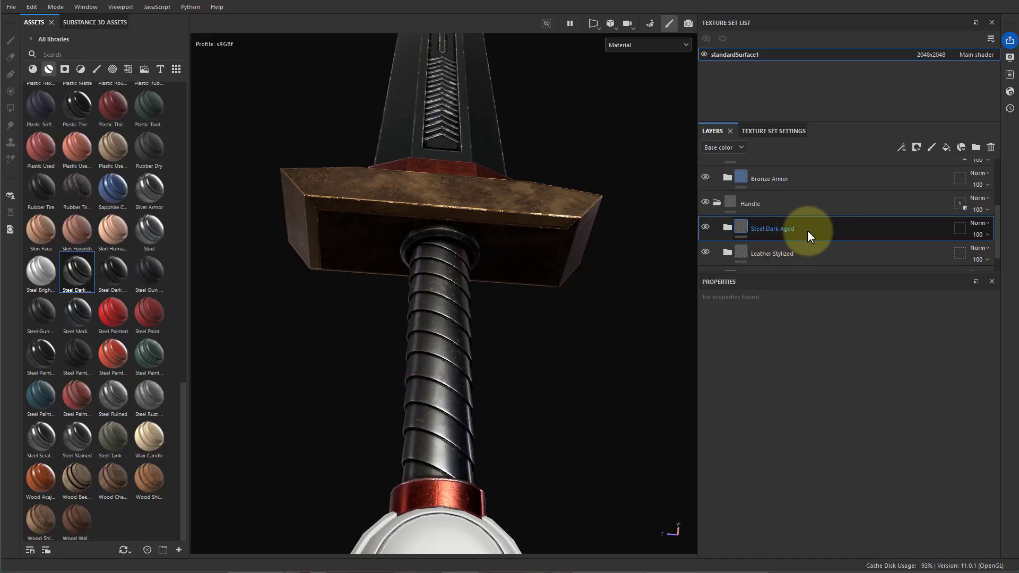
# Add a black mask with a paint effect to the Steel Dark Aged folder
pyautogui.rightClick(816, 226)
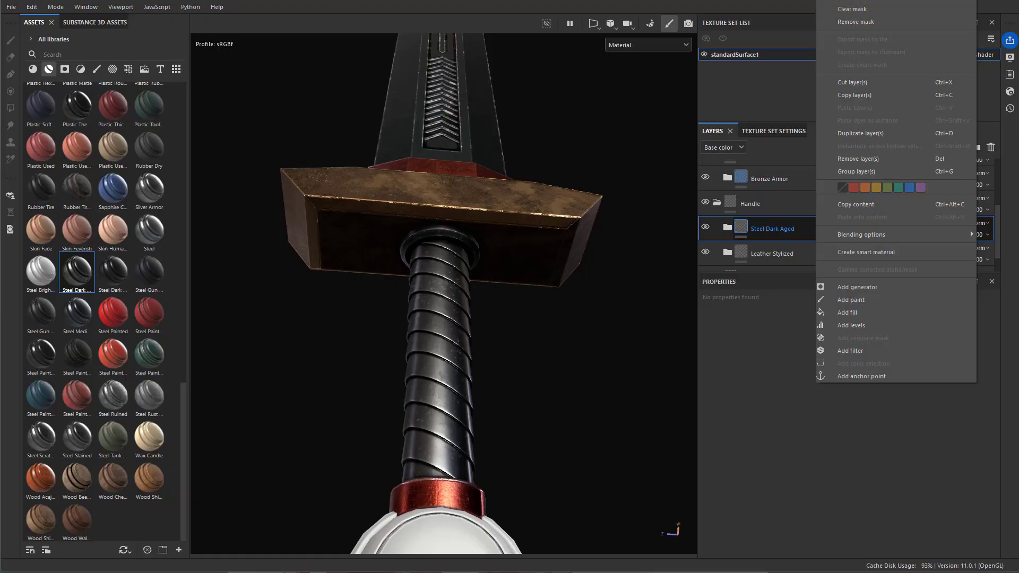
pyautogui.press('Escape')
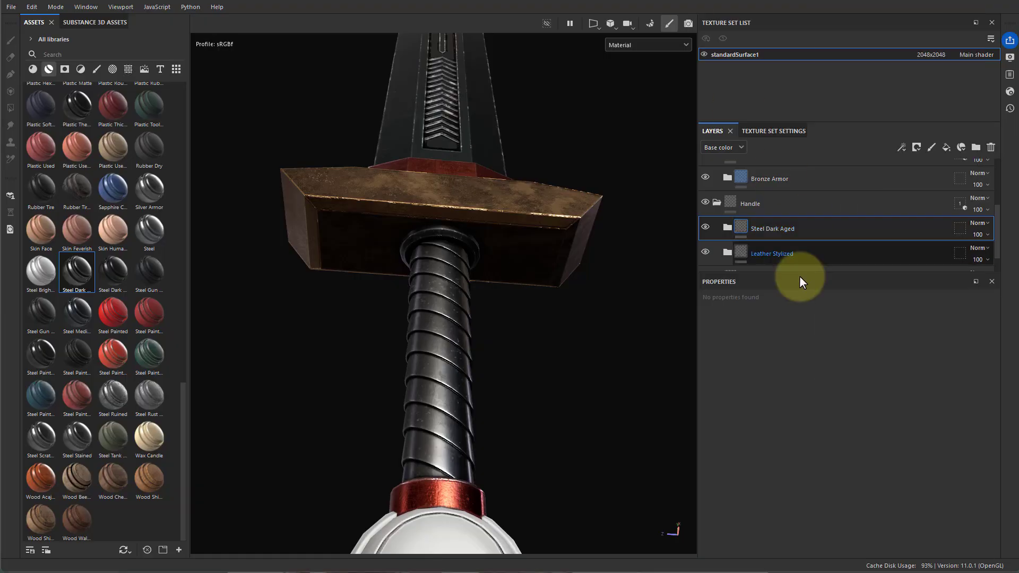
pyautogui.rightClick(772, 231)
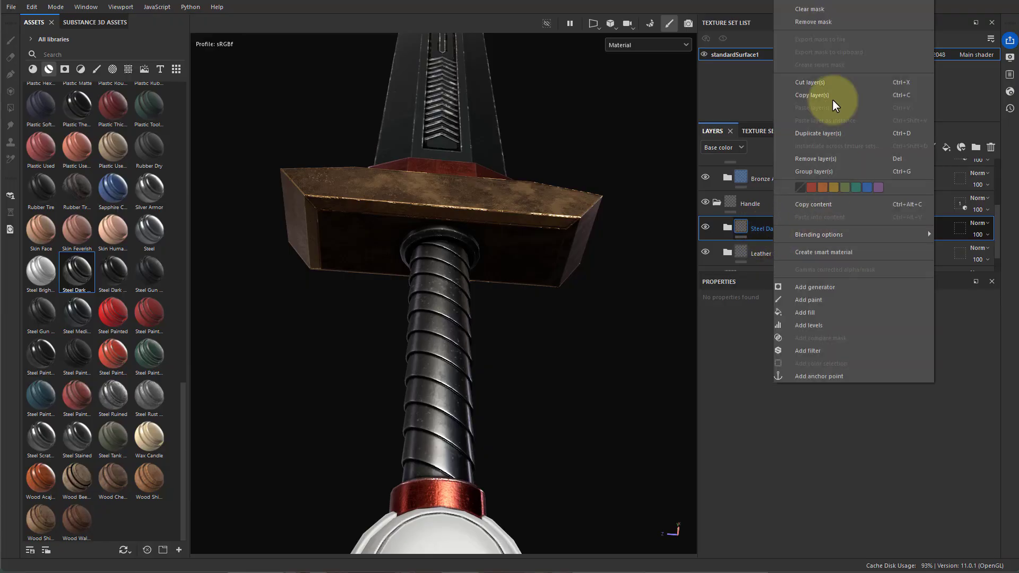
pyautogui.click(808, 299)
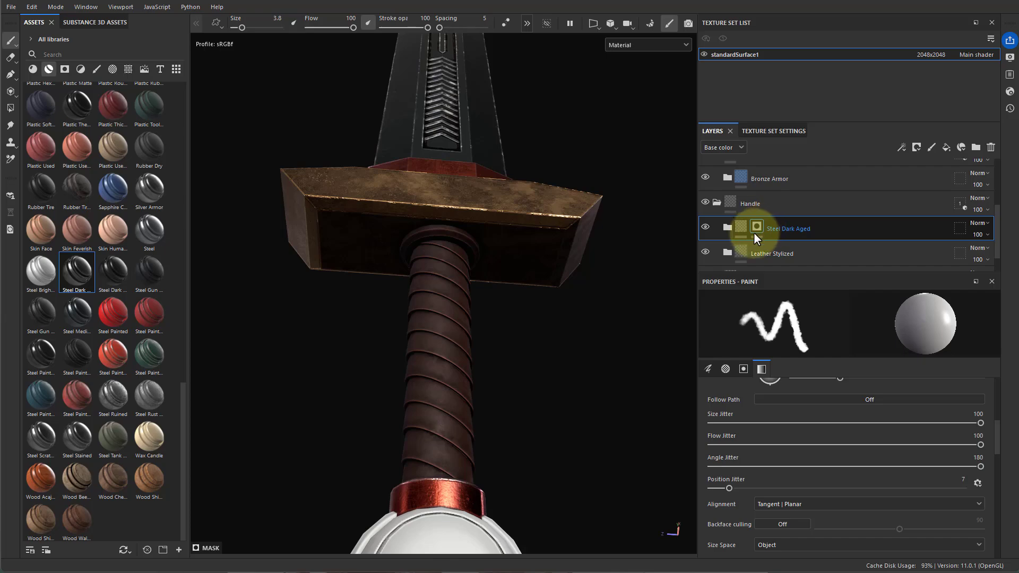
# In split 3D/2D view, reveal the steel on the ring at the handle's top using Polygon Fill in UV chunk mode, and return to the paint brush
pyautogui.click(11, 108)
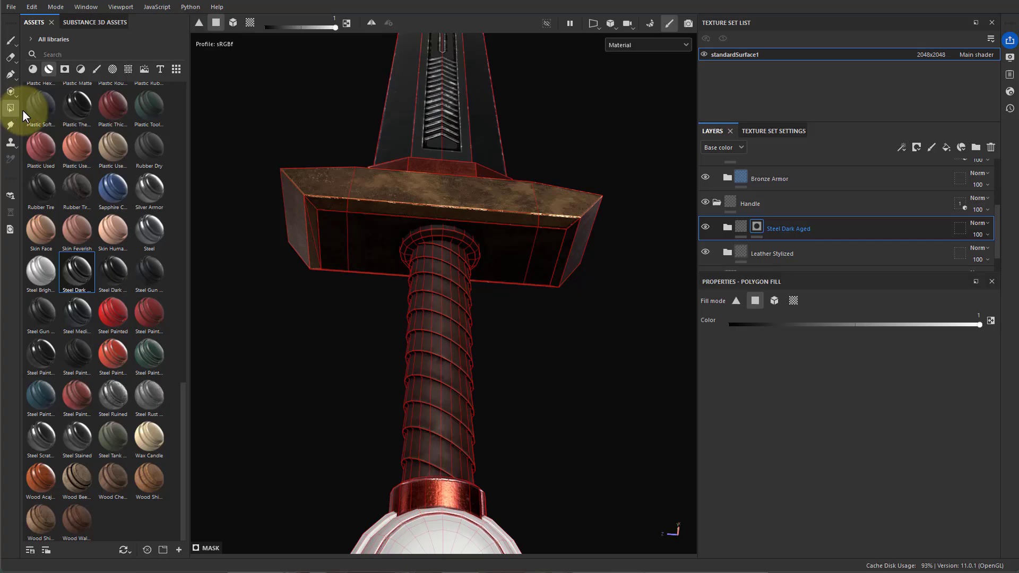
pyautogui.click(592, 26)
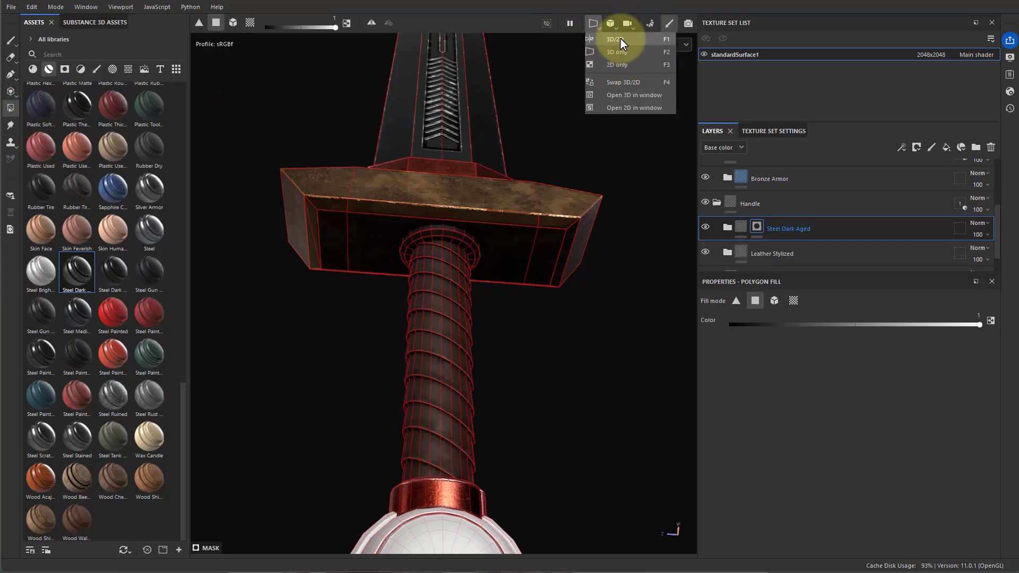
pyautogui.click(618, 39)
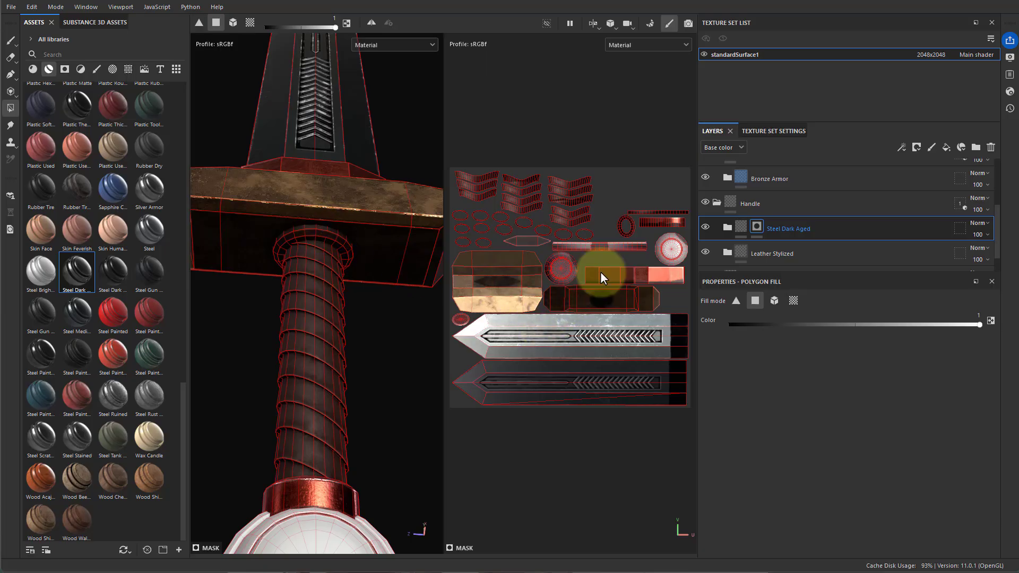
pyautogui.click(793, 301)
pyautogui.scroll(4, 341, 272)
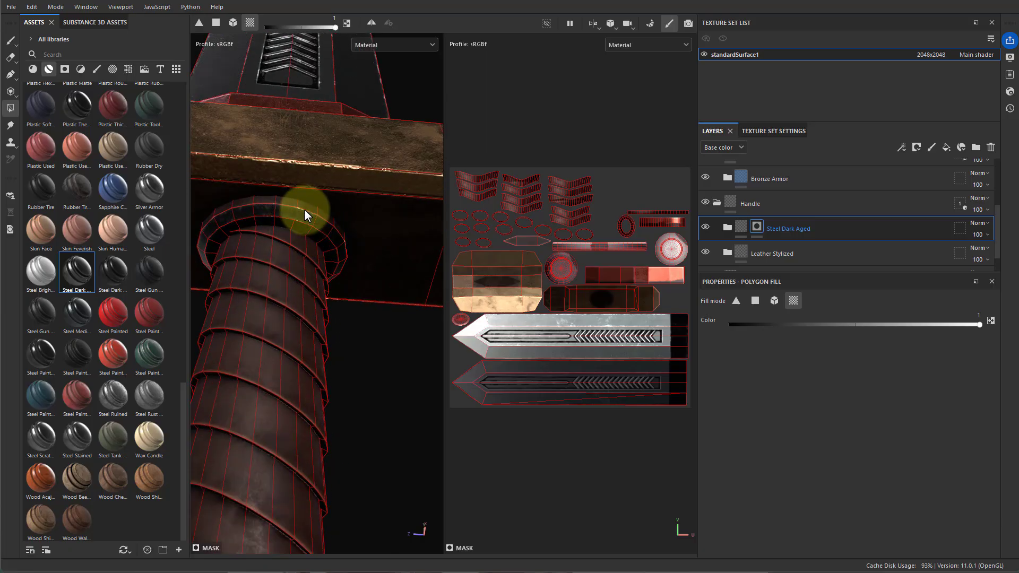
pyautogui.click(297, 205)
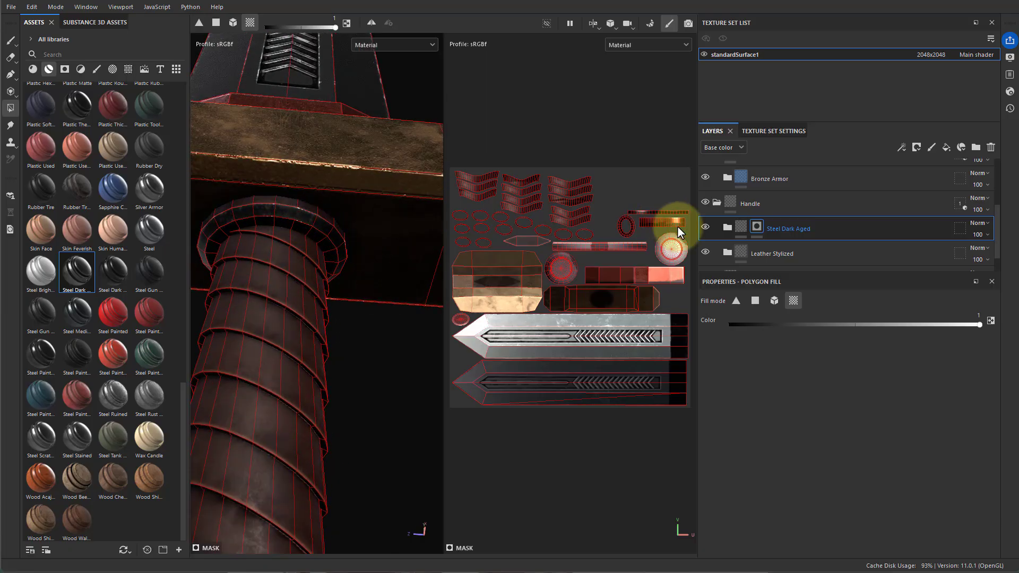
pyautogui.scroll(5, 677, 228)
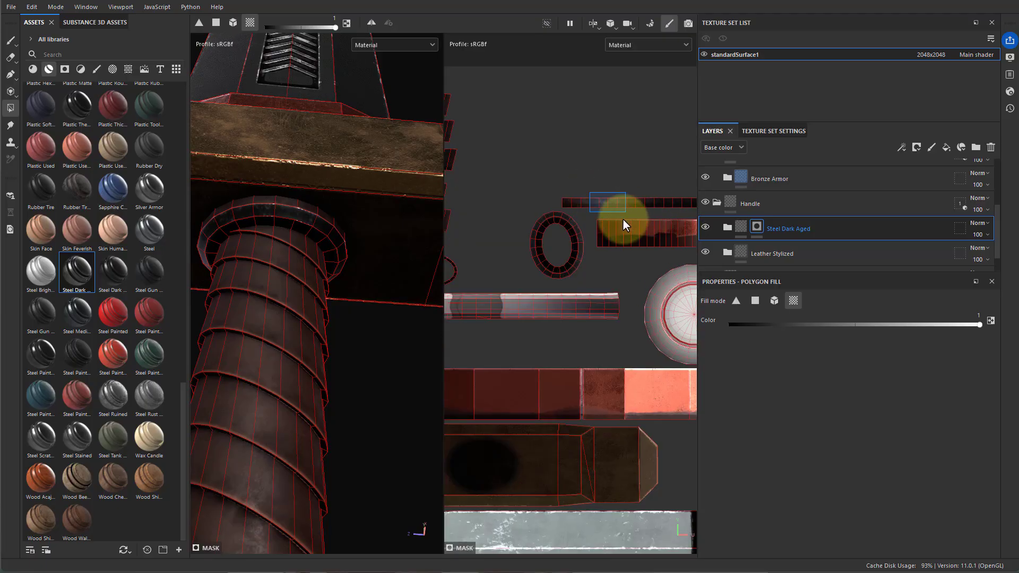
pyautogui.moveTo(622, 218); pyautogui.dragTo(624, 219)
pyautogui.keyDown('alt'); pyautogui.moveTo(378, 344); pyautogui.dragTo(456, 356); pyautogui.keyUp('alt')
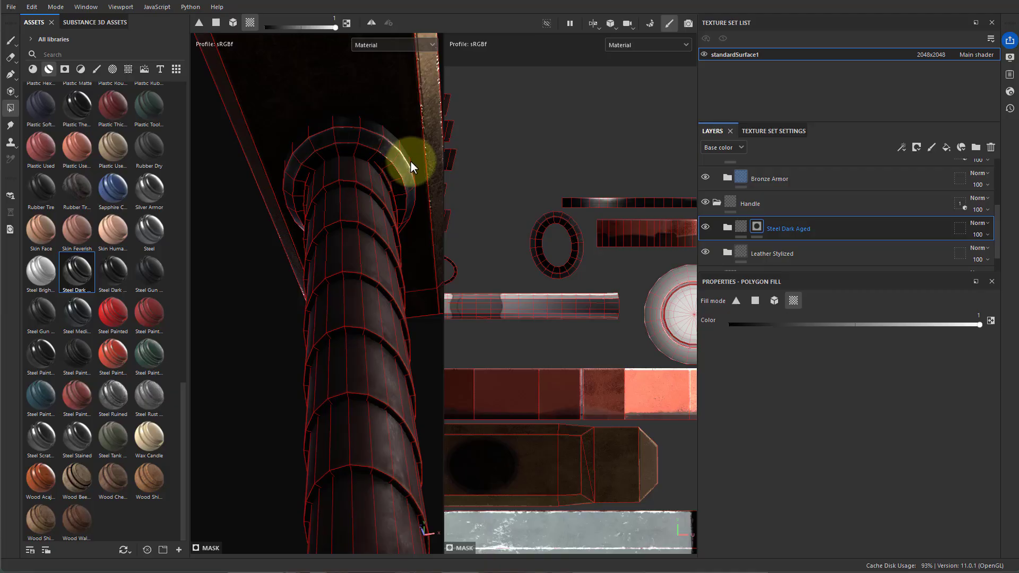
pyautogui.keyDown('alt'); pyautogui.moveTo(407, 182); pyautogui.dragTo(297, 154); pyautogui.keyUp('alt')
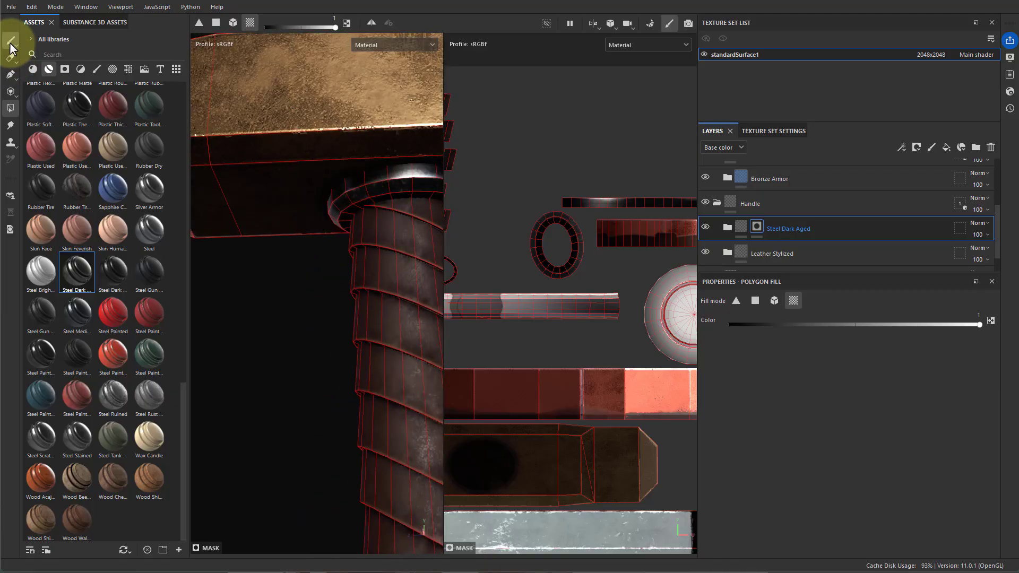
pyautogui.click(10, 43)
# Collapse the Handle and Guard folders in the layer stack
pyautogui.moveTo(353, 239)
pyautogui.keyDown('alt'); pyautogui.mouseDown()
pyautogui.moveTo(342, 221)
pyautogui.moveTo(340, 235)
pyautogui.moveTo(311, 234)
pyautogui.moveTo(395, 242)
pyautogui.mouseUp(); pyautogui.keyUp('alt')
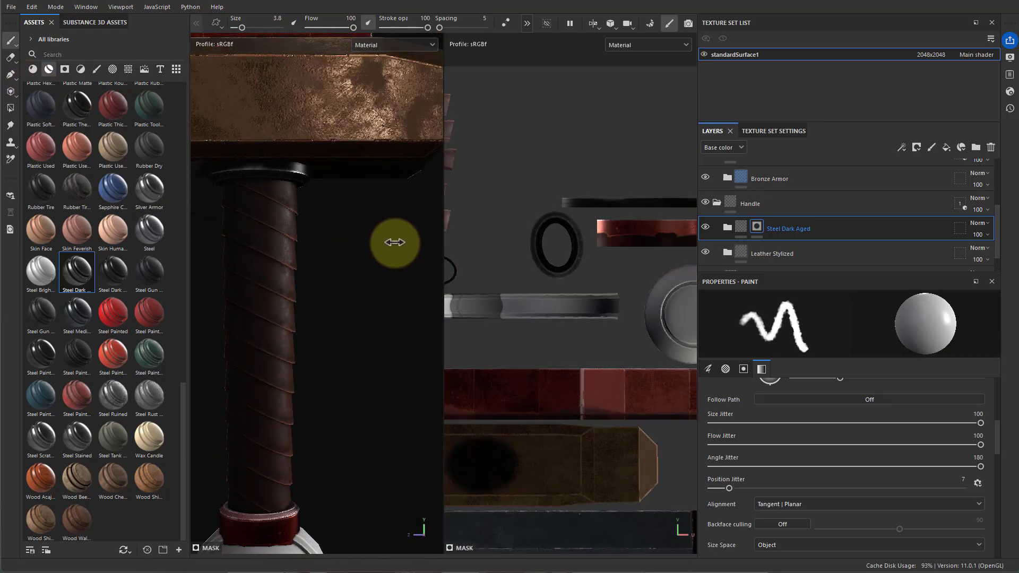
pyautogui.keyDown('alt'); pyautogui.moveTo(394, 242); pyautogui.dragTo(503, 226, button='right'); pyautogui.keyUp('alt')
pyautogui.click(717, 203)
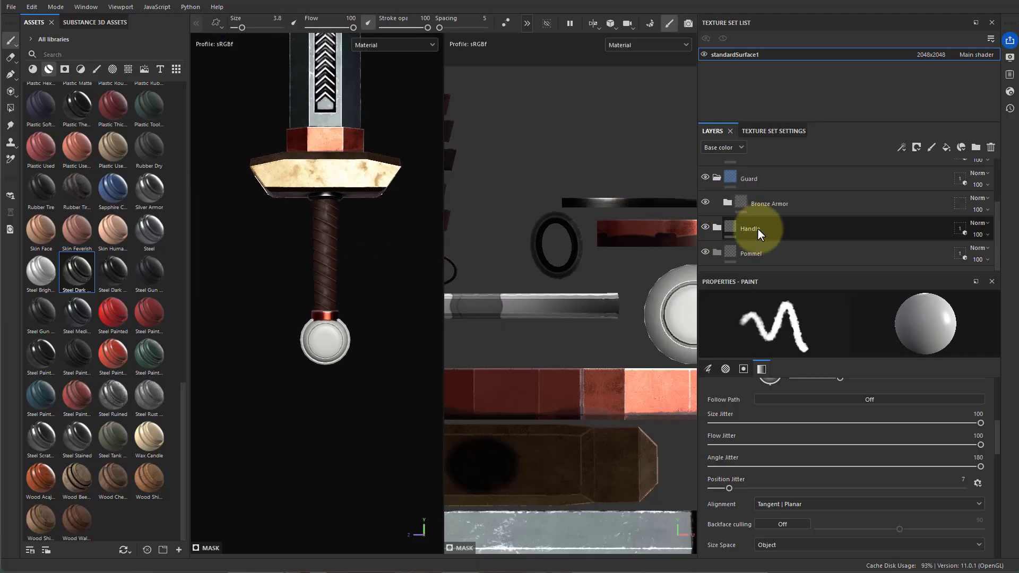
pyautogui.click(717, 178)
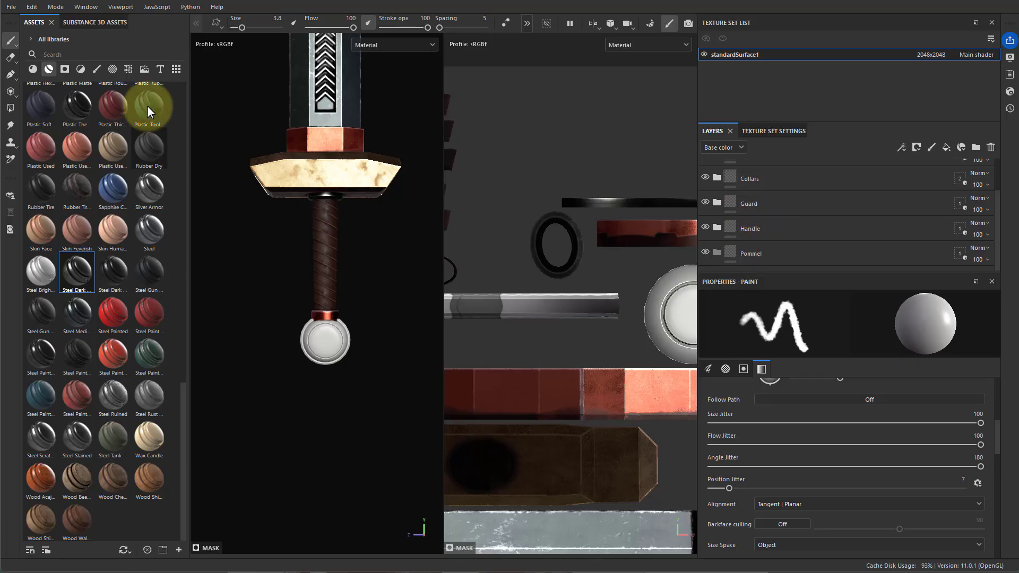
# Search the smart materials for "silver" and add Silver Armor to the Pommel folder
pyautogui.click(94, 55)
pyautogui.write('silver')
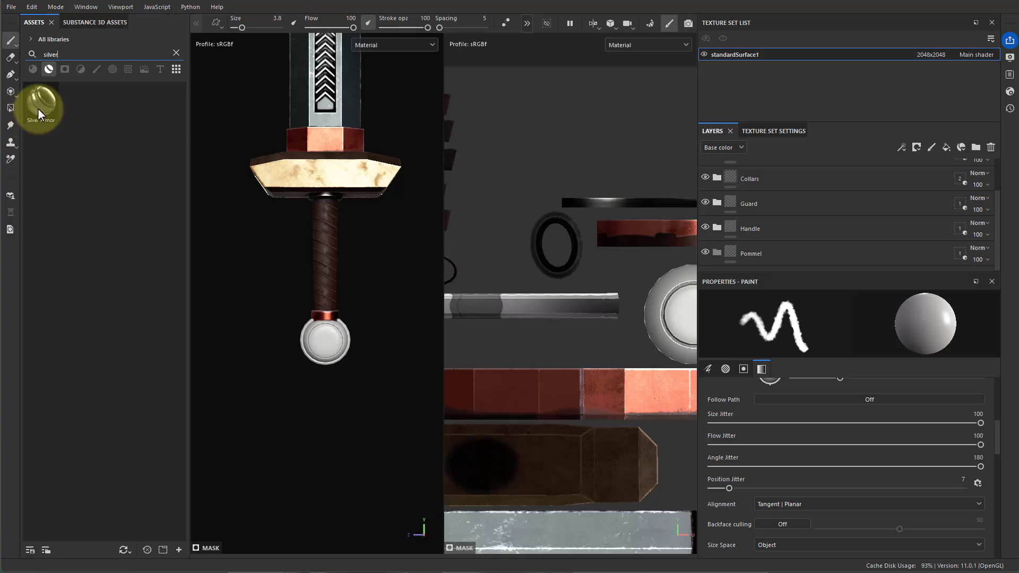
pyautogui.moveTo(41, 101); pyautogui.dragTo(729, 254)
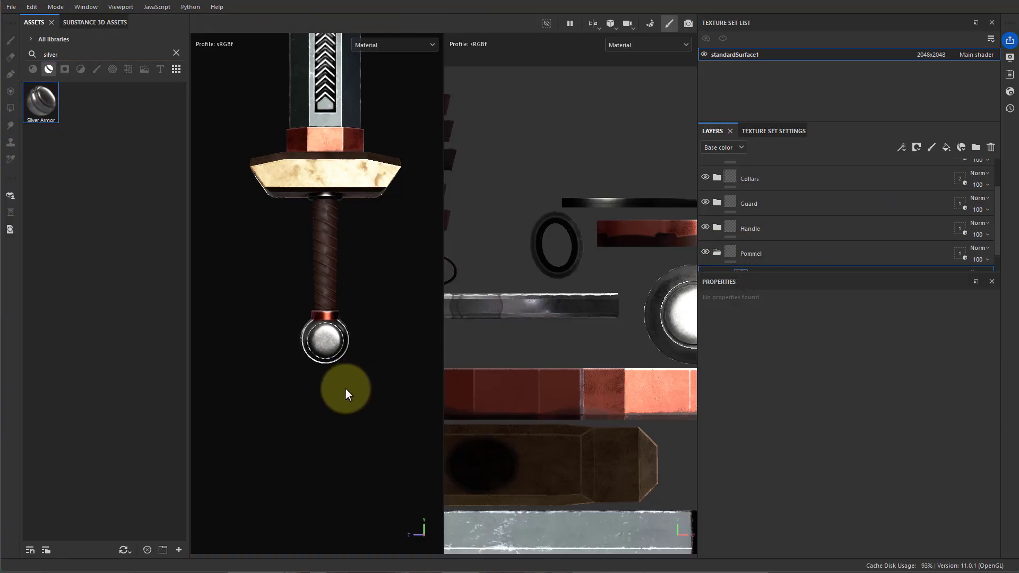
pyautogui.scroll(5, 327, 395)
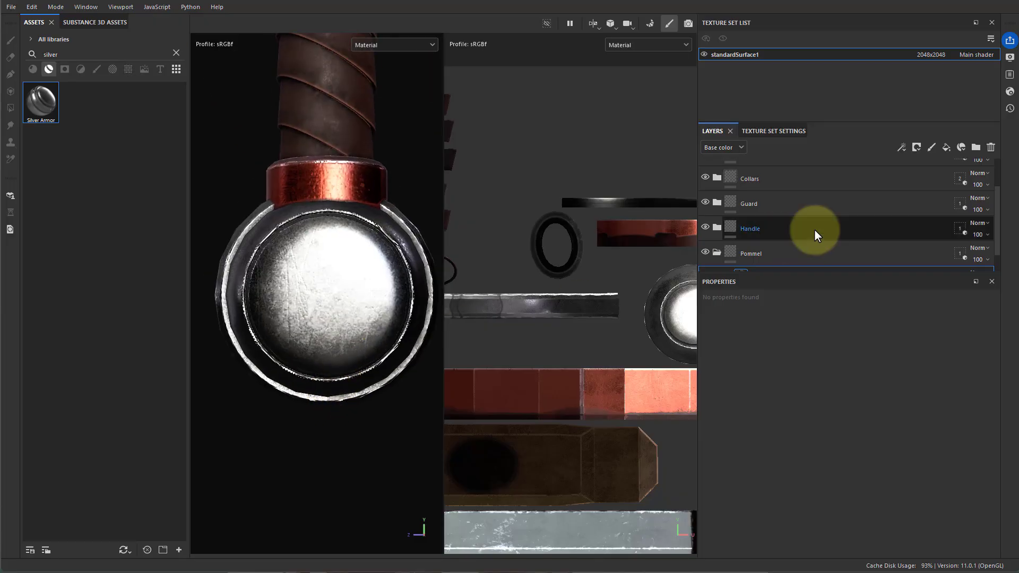
# Add a paint layer above Silver Armor inside the Pommel folder and rename it "stamp"
pyautogui.scroll(-1, 796, 237)
pyautogui.click(753, 227)
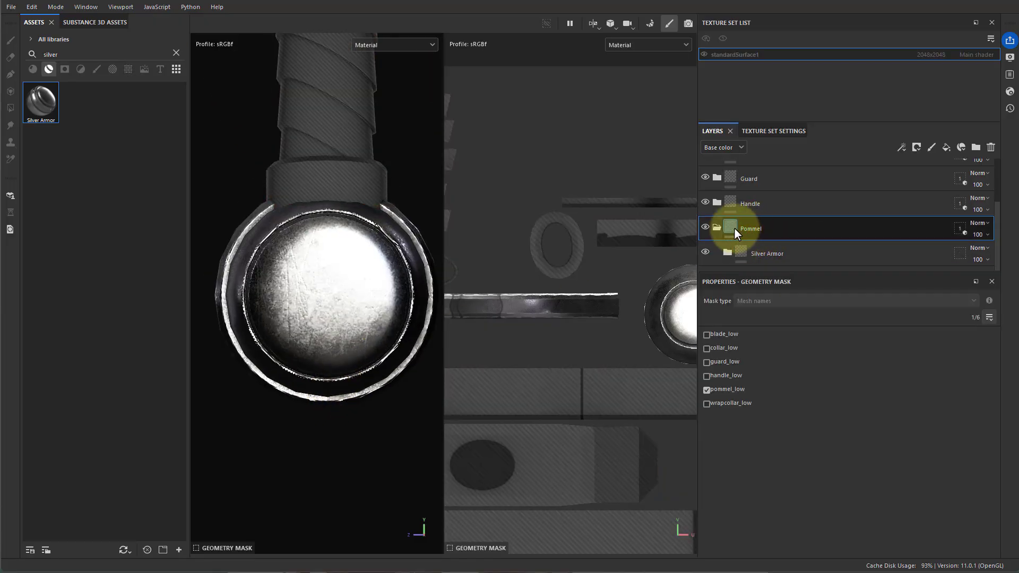
pyautogui.moveTo(730, 234); pyautogui.dragTo(924, 165)
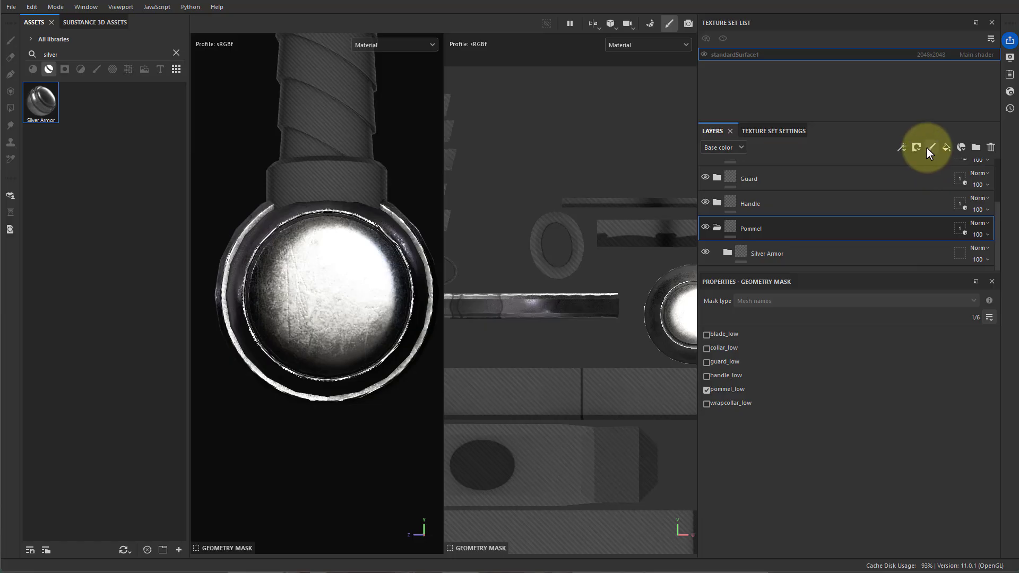
pyautogui.click(728, 229)
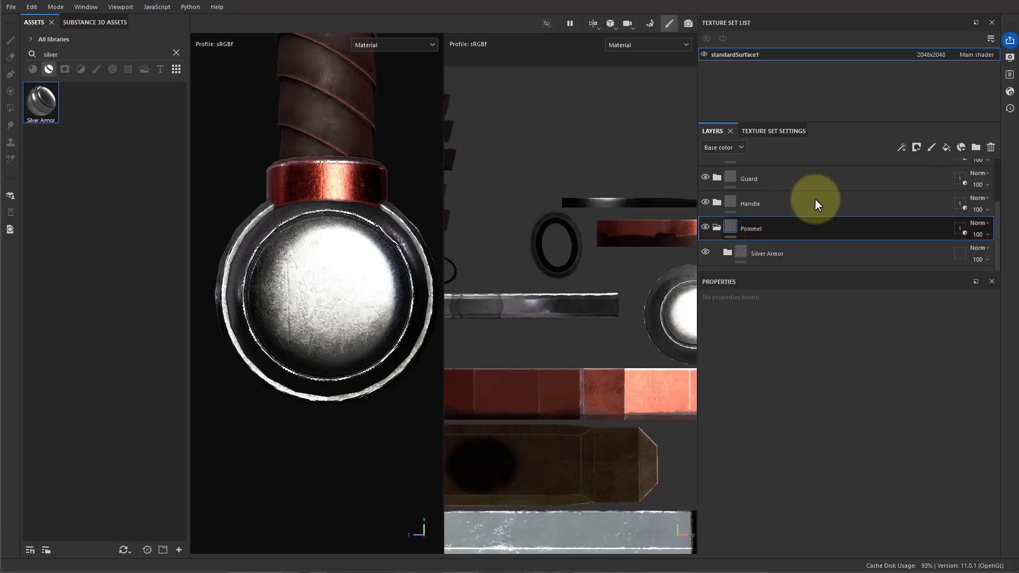
pyautogui.click(929, 147)
pyautogui.moveTo(730, 231); pyautogui.dragTo(732, 253)
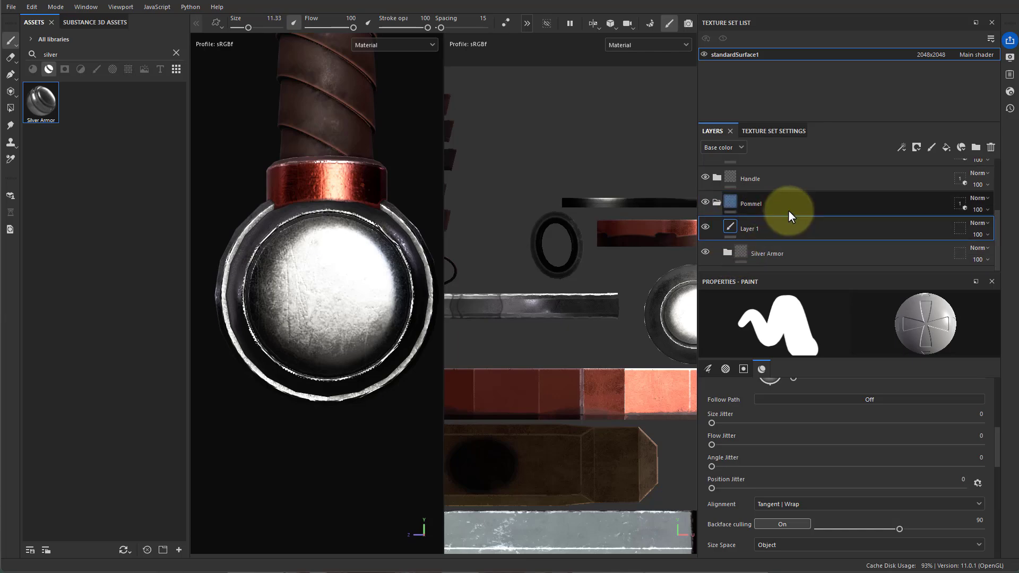
pyautogui.doubleClick(759, 228)
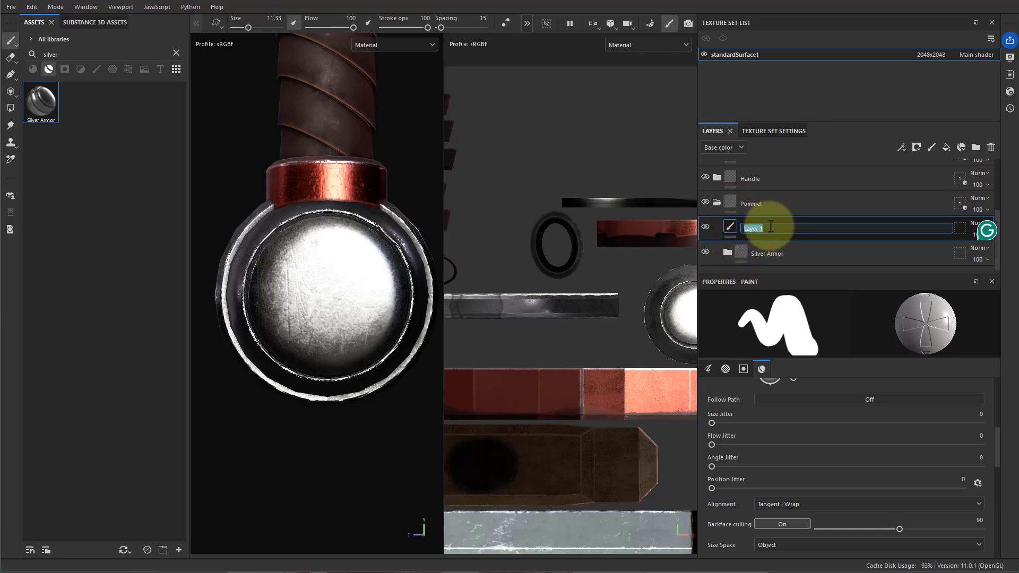
pyautogui.write('stamp')
pyautogui.press('Return')
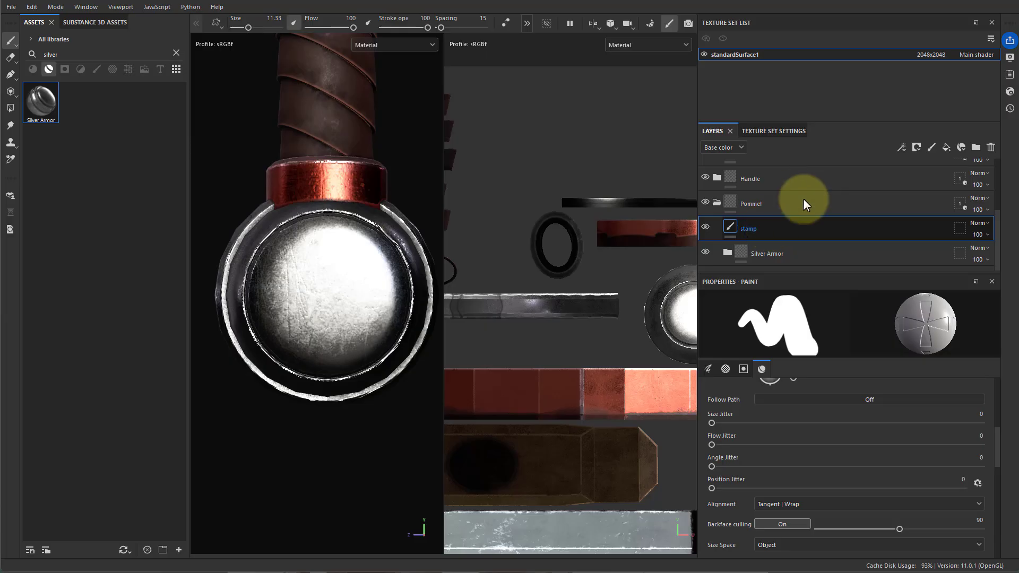
# Clear the asset search and choose the Basic Hard brush for painting the stamp layer
pyautogui.click(176, 52)
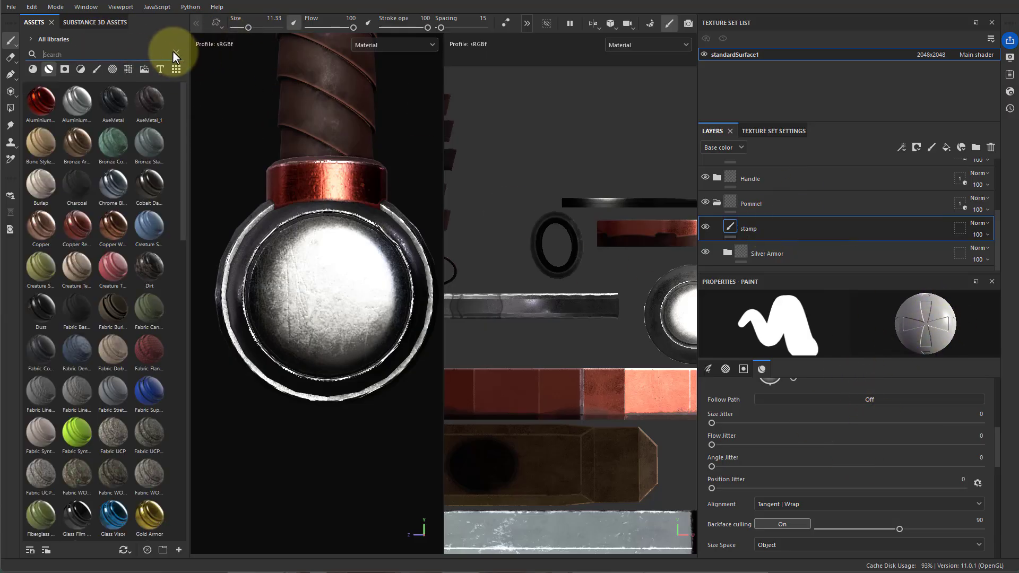
pyautogui.click(97, 69)
pyautogui.click(119, 190)
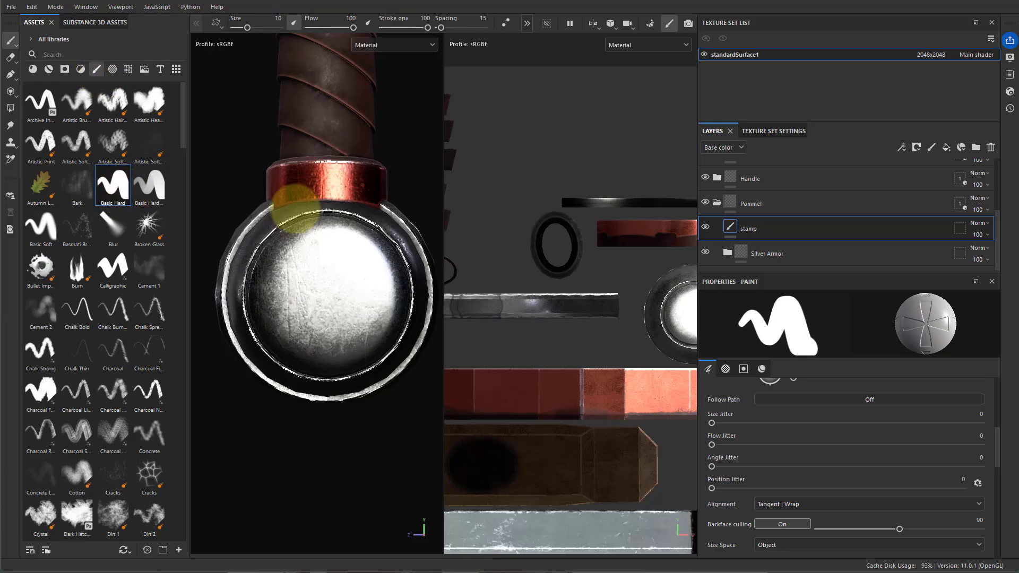
# Clear the brush's height resource, reassign Cross Medieval to the height channel without inversion, and set the brush size to 11.3
pyautogui.moveTo(998, 440)
pyautogui.mouseDown()
pyautogui.moveTo(997, 386)
pyautogui.moveTo(1002, 504)
pyautogui.moveTo(990, 509)
pyautogui.mouseUp()
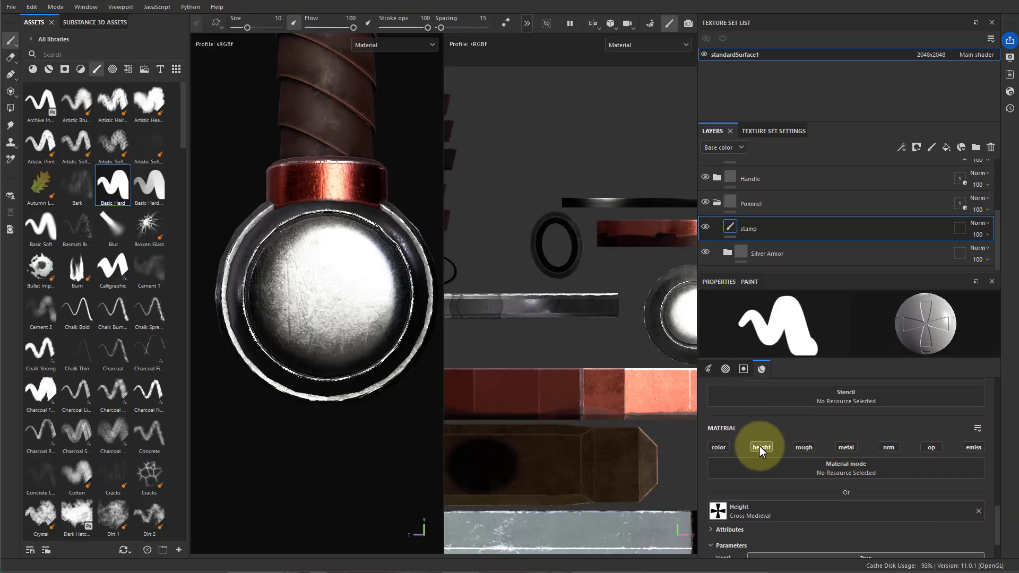
pyautogui.moveTo(997, 518); pyautogui.dragTo(998, 532)
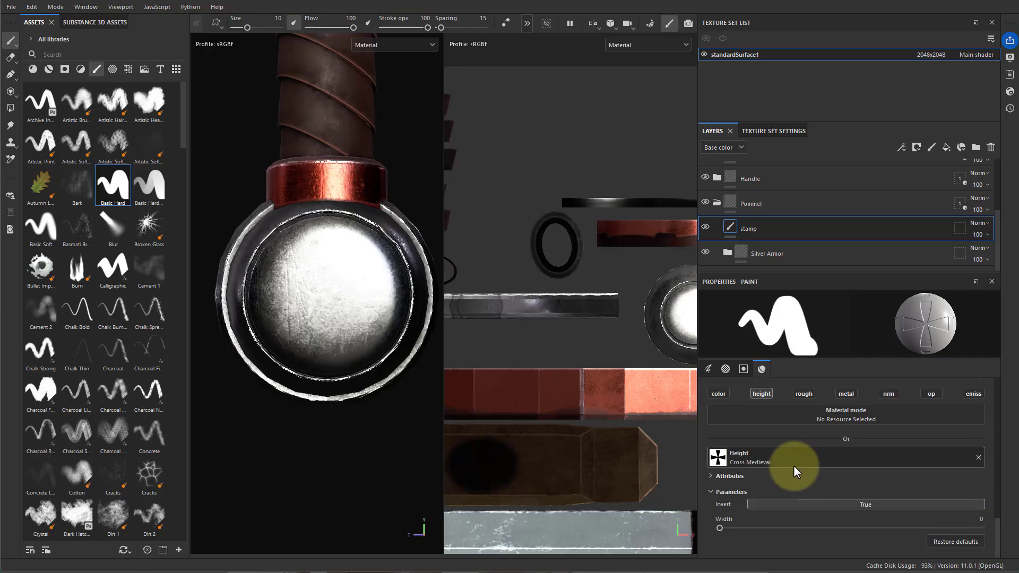
pyautogui.click(756, 457)
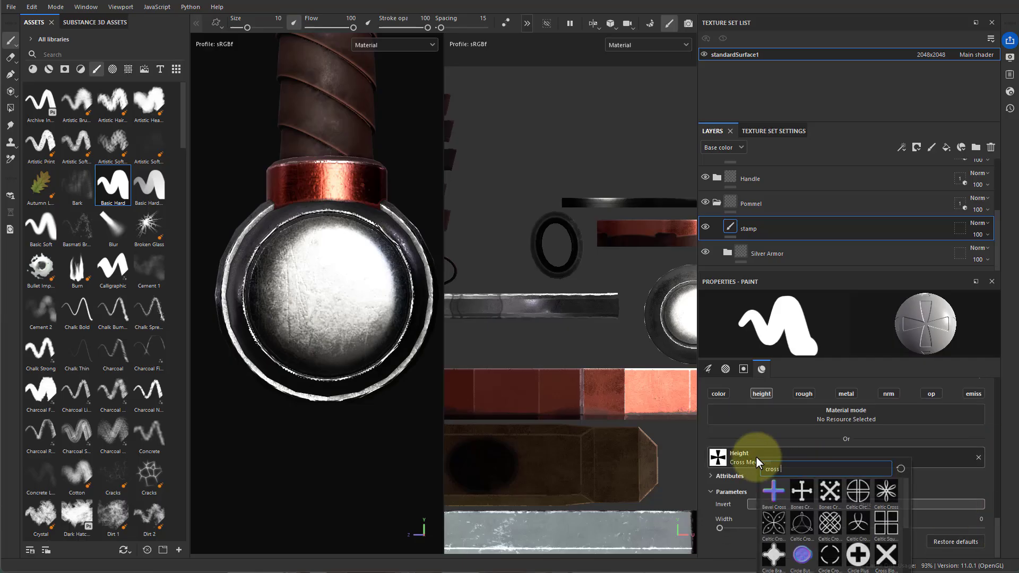
pyautogui.click(977, 456)
pyautogui.click(979, 457)
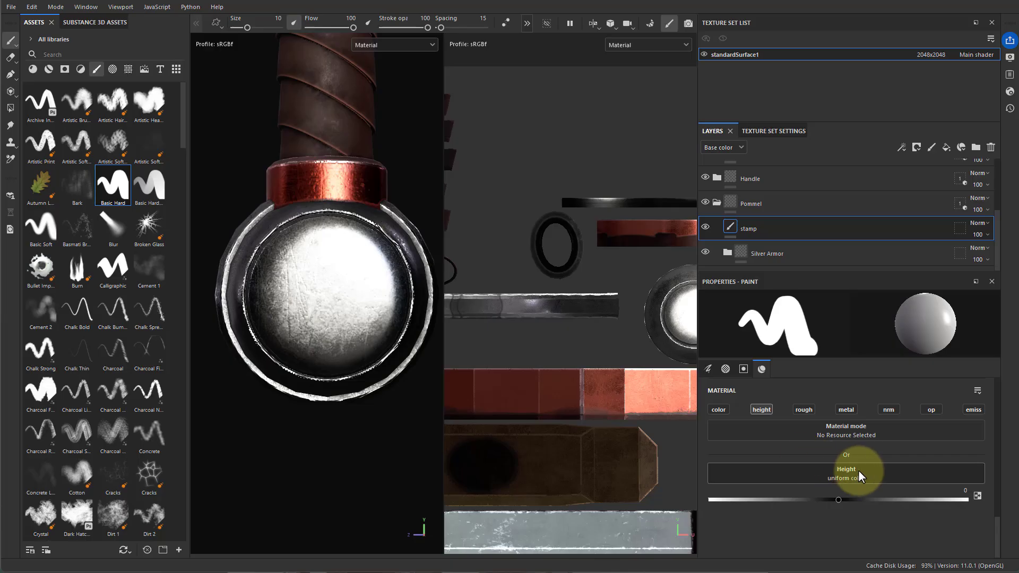
pyautogui.click(842, 473)
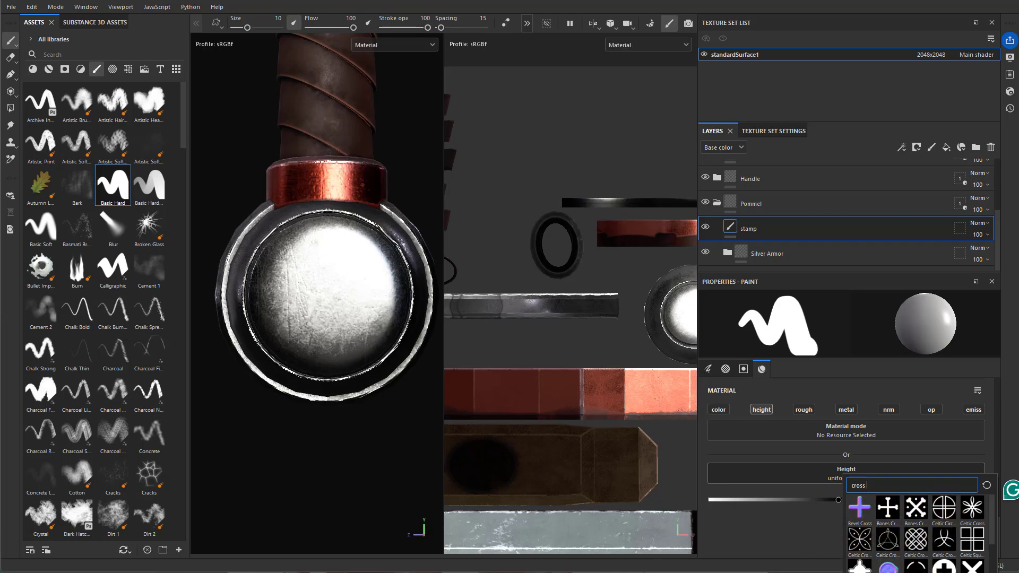
pyautogui.click(893, 546)
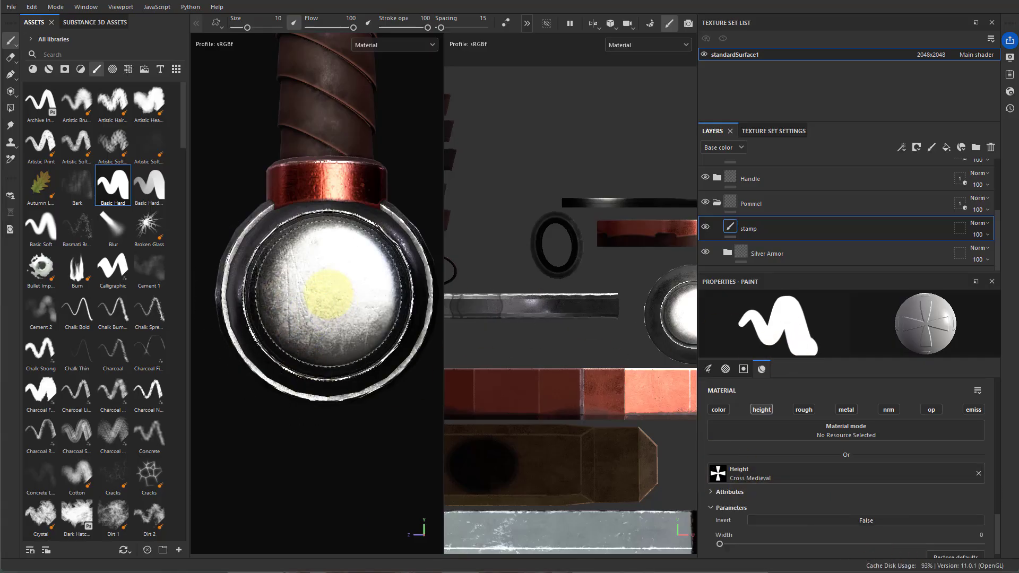
pyautogui.press(']')
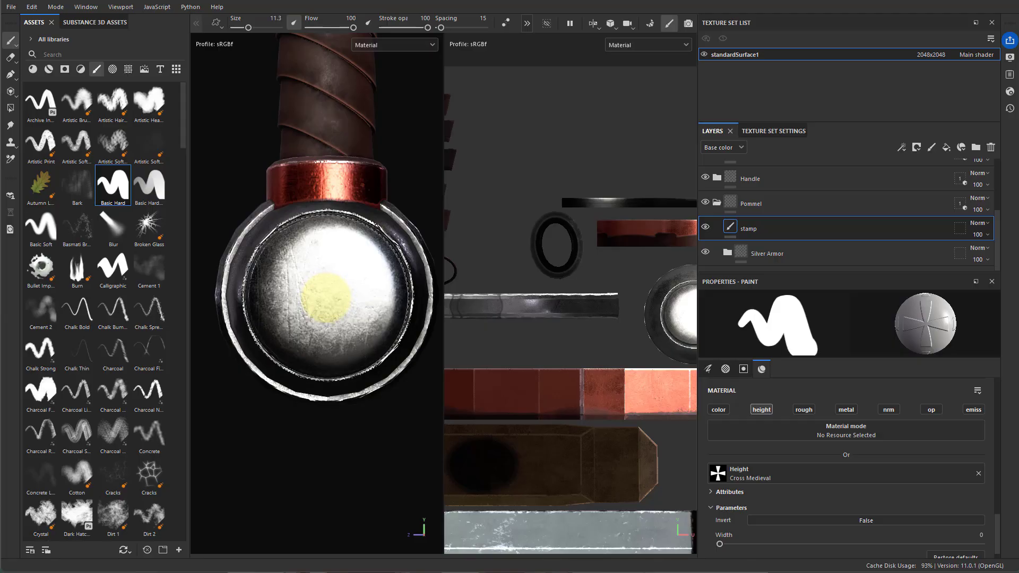
# Try stamping the cross on the pommel's round face, and undo the stamp
pyautogui.click(325, 297)
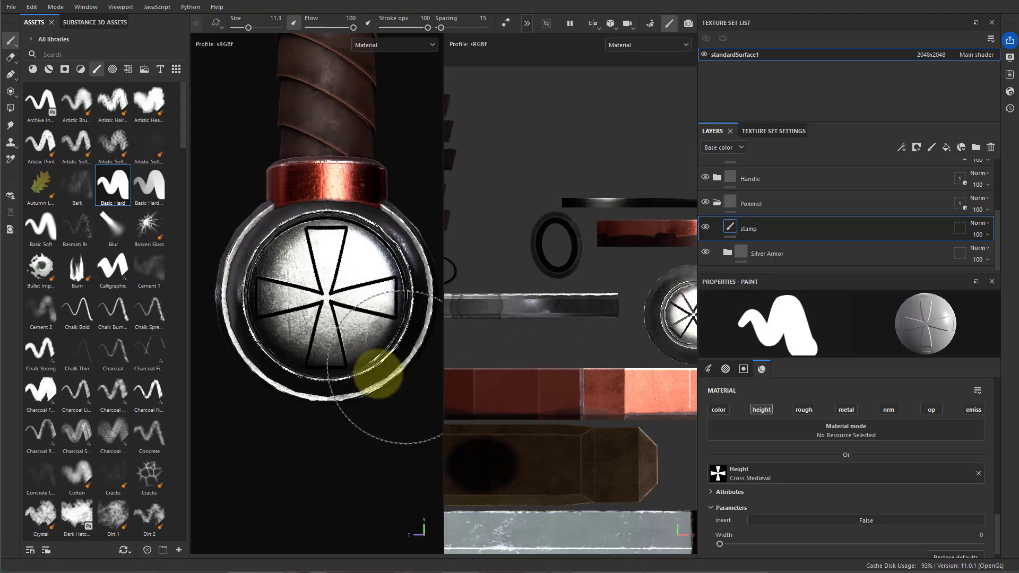
pyautogui.keyDown('alt'); pyautogui.moveTo(289, 412); pyautogui.dragTo(336, 362); pyautogui.keyUp('alt')
pyautogui.keyDown('shift'); pyautogui.moveTo(336, 361); pyautogui.dragTo(496, 342, button='right'); pyautogui.keyUp('shift')
pyautogui.keyDown('alt'); pyautogui.moveTo(552, 347); pyautogui.dragTo(472, 342, button='middle'); pyautogui.keyUp('alt')
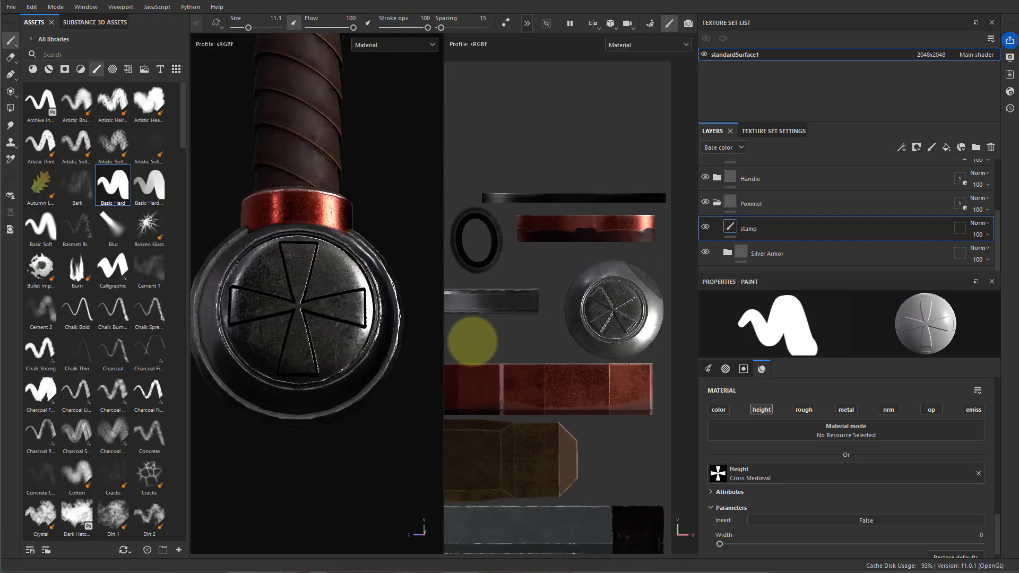
pyautogui.hotkey('ctrl', 'z')
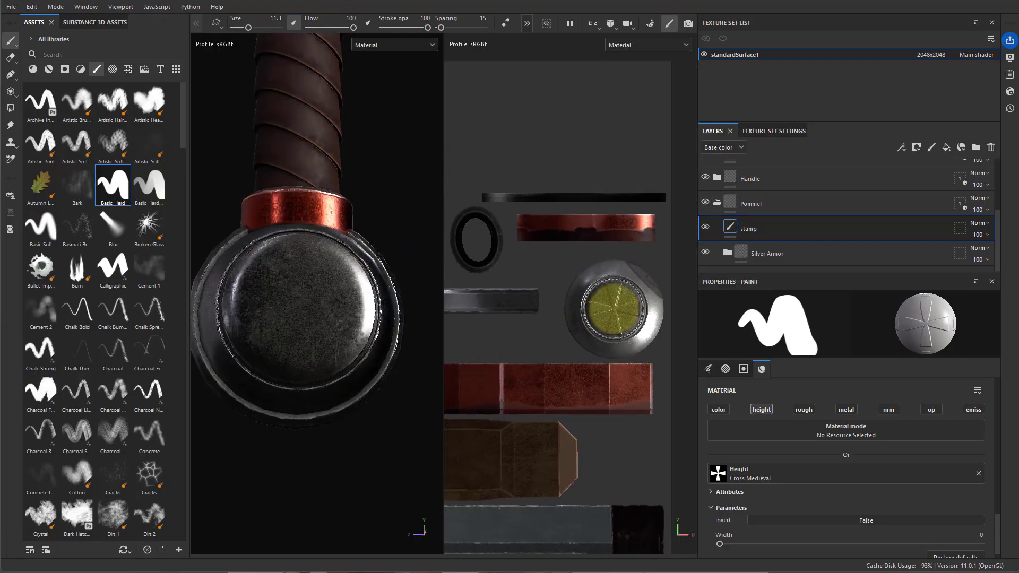
pyautogui.click(613, 309)
# Stamp the Cross Medieval height emblem once at the centre of the pommel's round face in the 3D view
pyautogui.keyDown('alt'); pyautogui.moveTo(357, 396); pyautogui.dragTo(359, 429); pyautogui.keyUp('alt')
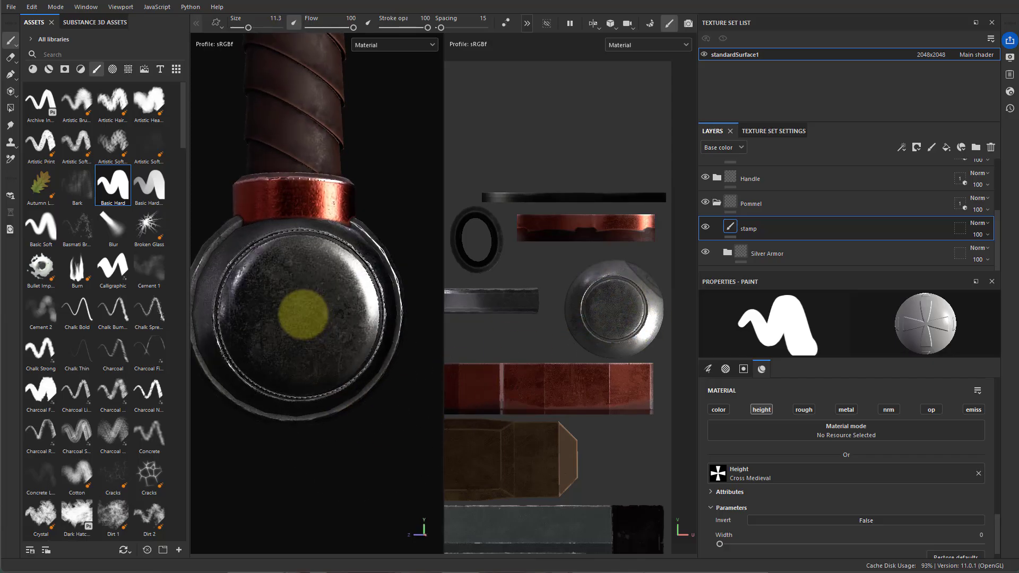
pyautogui.click(303, 315)
pyautogui.moveTo(286, 438)
pyautogui.keyDown('alt'); pyautogui.mouseDown()
pyautogui.moveTo(477, 434)
pyautogui.moveTo(326, 371)
pyautogui.moveTo(357, 291)
pyautogui.mouseUp(); pyautogui.keyUp('alt')
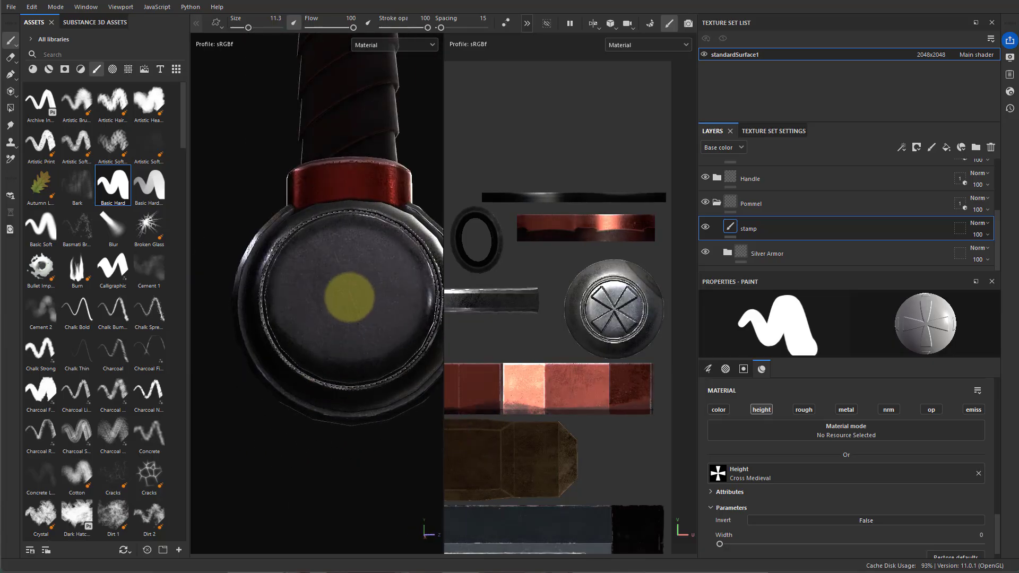
# Examine the textured sword from several angles, from the stamped pommel up to the blade tip
pyautogui.scroll(-3, 337, 357)
pyautogui.keyDown('alt'); pyautogui.moveTo(336, 357); pyautogui.dragTo(371, 255); pyautogui.keyUp('alt')
pyautogui.keyDown('alt'); pyautogui.moveTo(371, 254); pyautogui.dragTo(345, 307, button='middle'); pyautogui.keyUp('alt')
pyautogui.keyDown('alt'); pyautogui.moveTo(345, 307); pyautogui.dragTo(289, 248, button='right'); pyautogui.keyUp('alt')
pyautogui.keyDown('alt'); pyautogui.moveTo(340, 236); pyautogui.dragTo(318, 289, button='middle'); pyautogui.keyUp('alt')
pyautogui.keyDown('alt'); pyautogui.moveTo(317, 288); pyautogui.dragTo(344, 281); pyautogui.keyUp('alt')
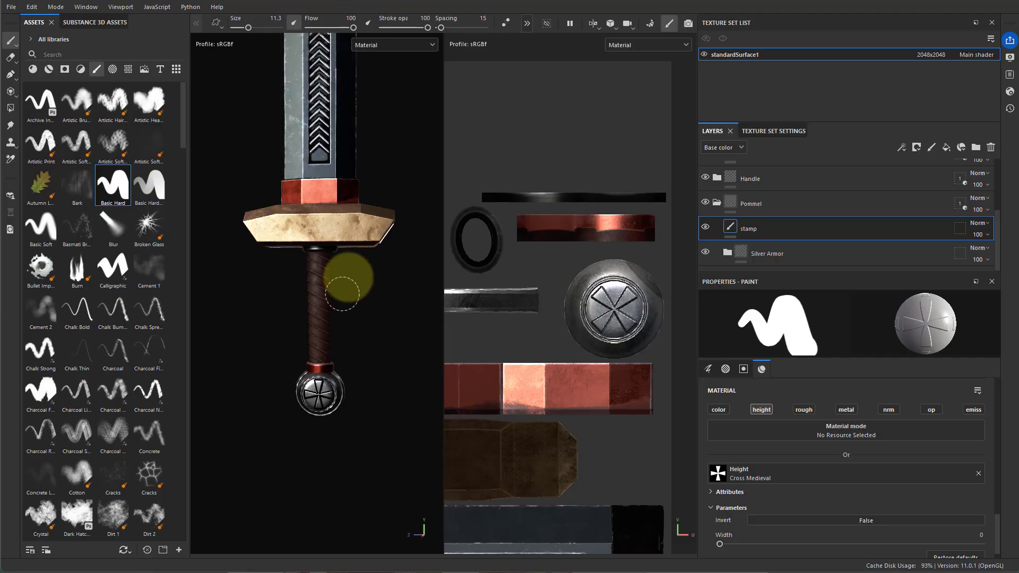
pyautogui.keyDown('alt'); pyautogui.moveTo(352, 259); pyautogui.dragTo(334, 391, button='middle'); pyautogui.keyUp('alt')
pyautogui.keyDown('alt'); pyautogui.moveTo(348, 231); pyautogui.dragTo(352, 352, button='middle'); pyautogui.keyUp('alt')
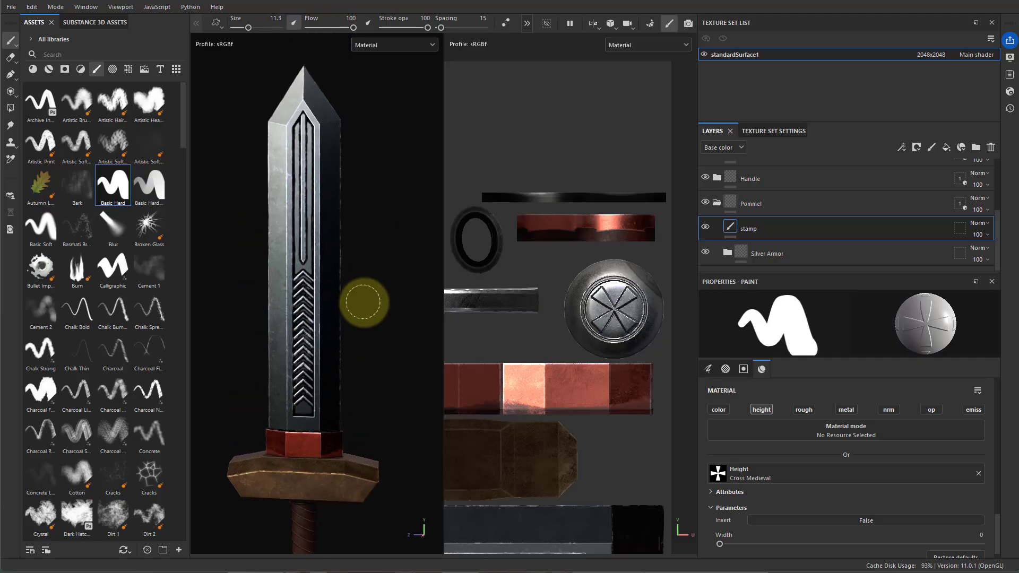
pyautogui.keyDown('alt'); pyautogui.moveTo(363, 302); pyautogui.dragTo(331, 134, button='middle'); pyautogui.keyUp('alt')
pyautogui.keyDown('alt'); pyautogui.moveTo(281, 296); pyautogui.dragTo(350, 313); pyautogui.keyUp('alt')
pyautogui.keyDown('alt'); pyautogui.moveTo(305, 227); pyautogui.dragTo(337, 277, button='middle'); pyautogui.keyUp('alt')
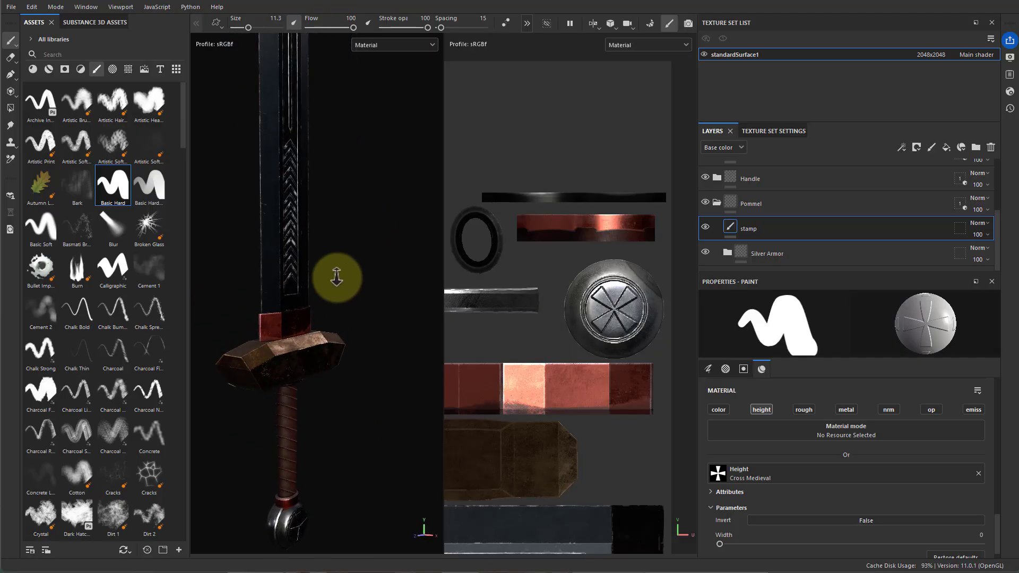
pyautogui.keyDown('alt'); pyautogui.moveTo(336, 278); pyautogui.dragTo(276, 231, button='right'); pyautogui.keyUp('alt')
pyautogui.keyDown('alt'); pyautogui.moveTo(325, 287); pyautogui.dragTo(348, 311); pyautogui.keyUp('alt')
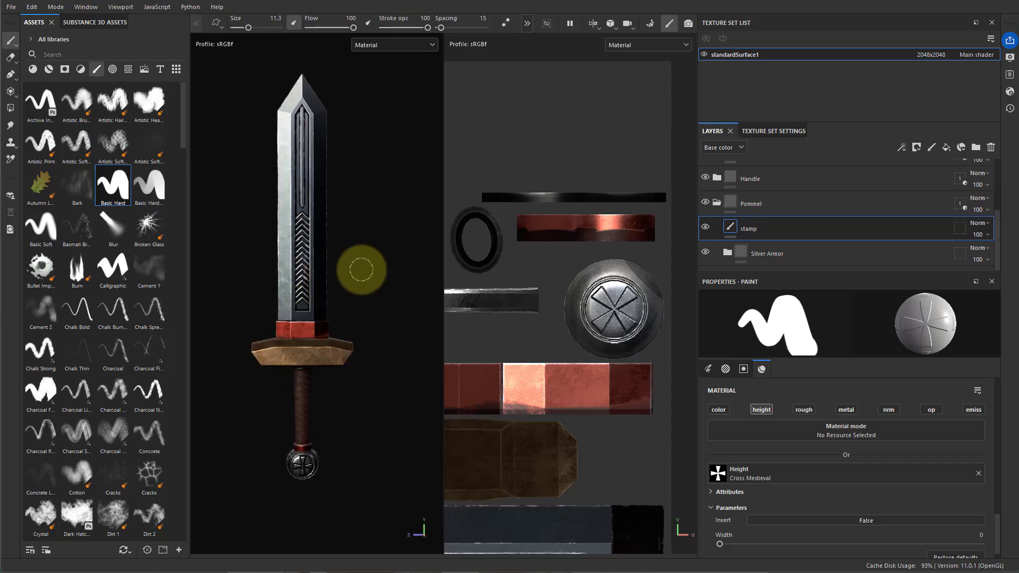